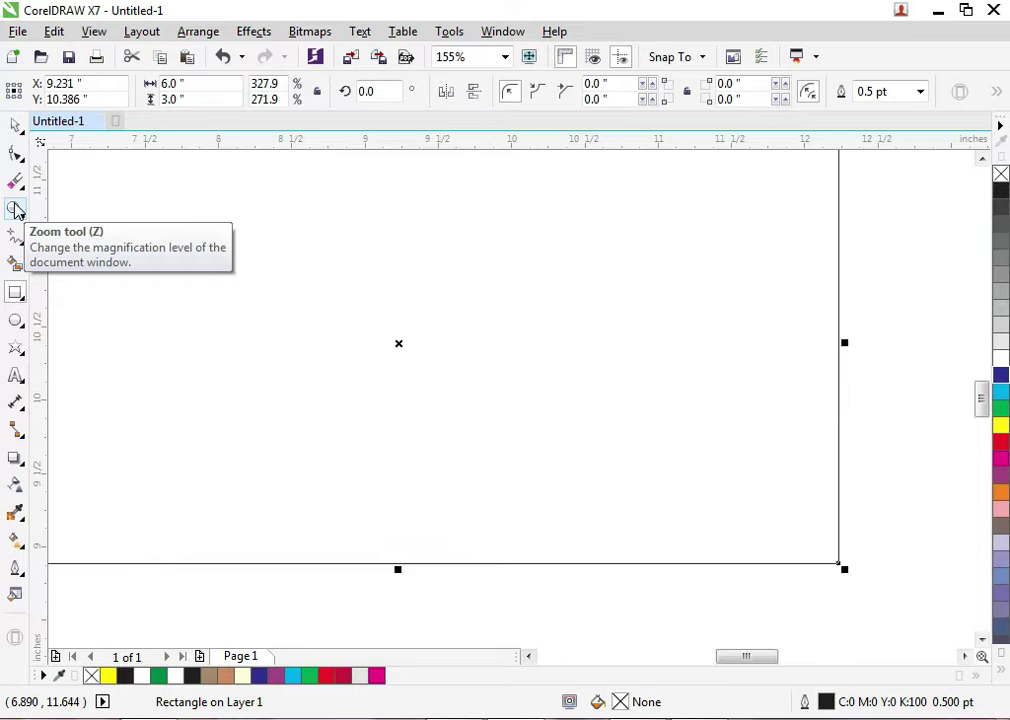
# Center the 6 by 3 inch rectangle on the page
pyautogui.hotkey('ctrl', 'z')
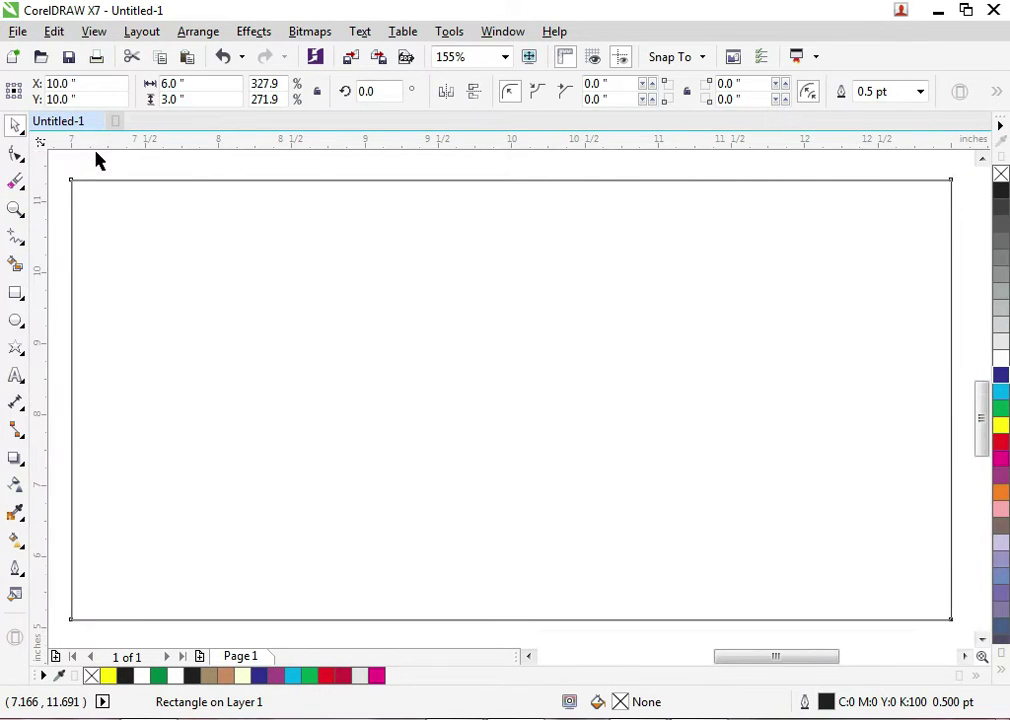
pyautogui.scroll(-2, 97, 160)
pyautogui.scroll(2, 97, 160)
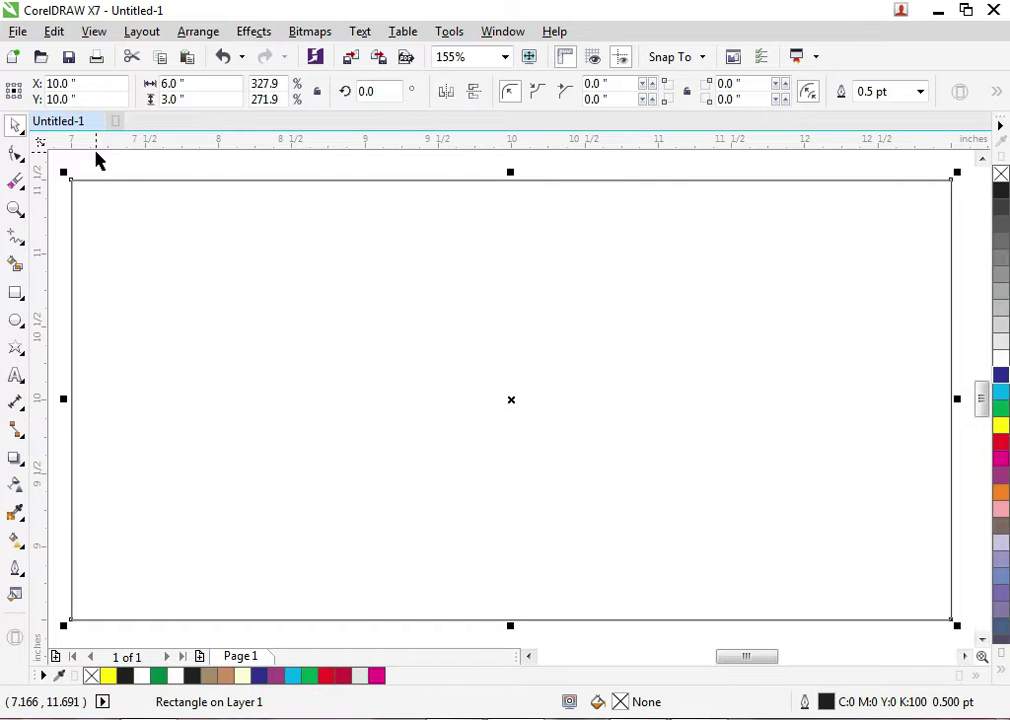
pyautogui.hotkey('shift', 'F4')
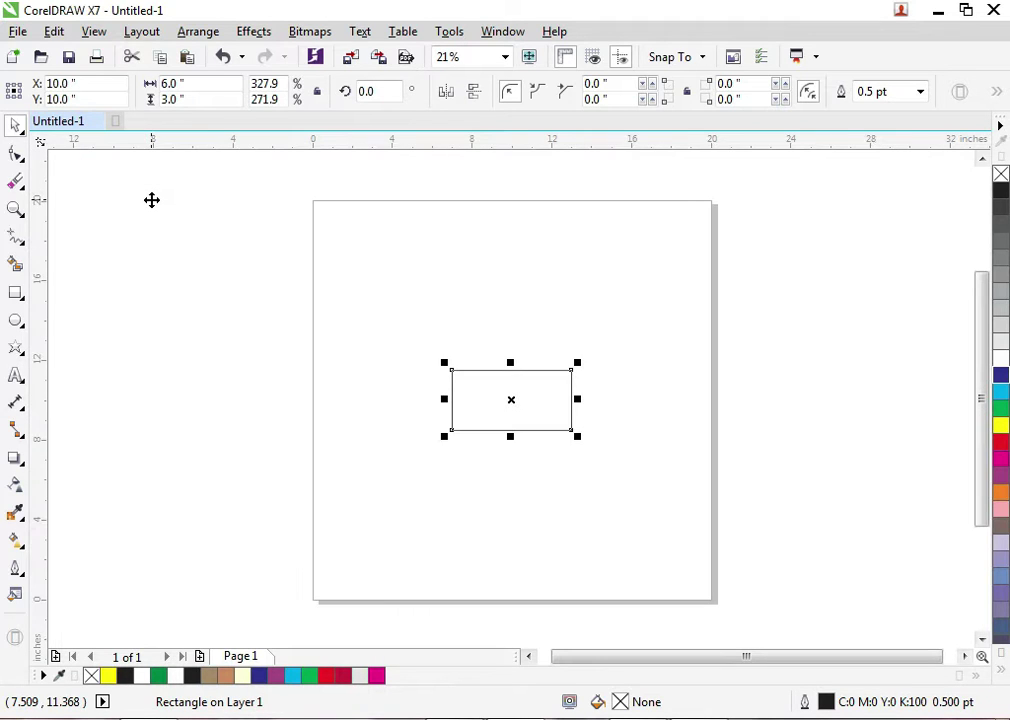
# Draw a circle on the page and set its width and height to 6 inches
pyautogui.click(16, 320)
pyautogui.moveTo(392, 258); pyautogui.dragTo(498, 364)
pyautogui.doubleClick(200, 85)
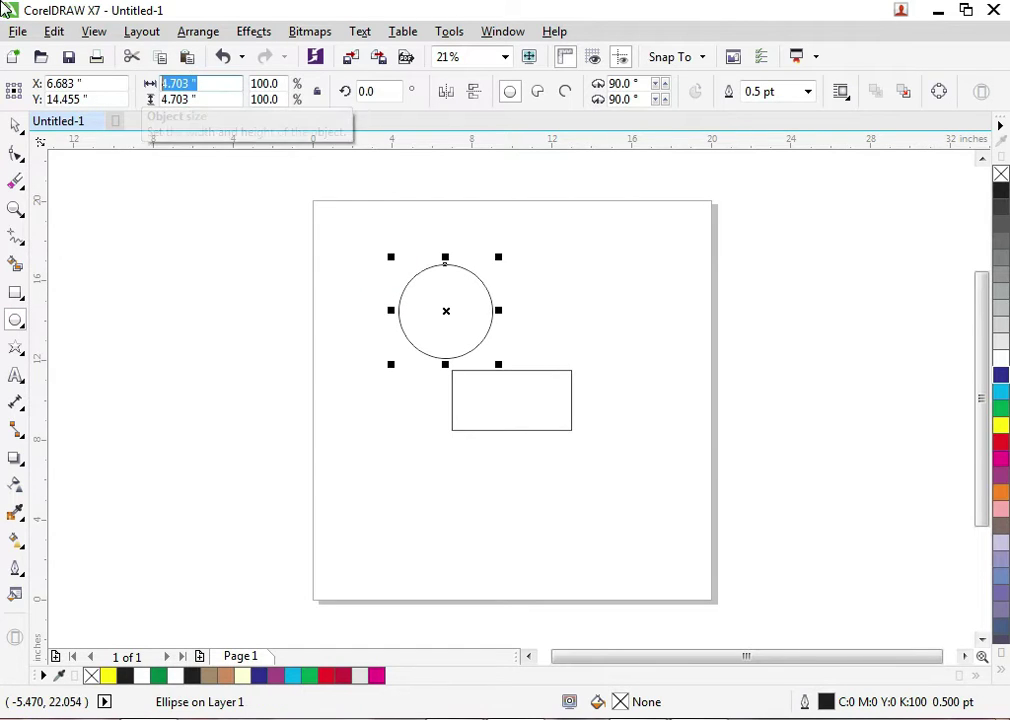
pyautogui.write('6')
pyautogui.press('Tab')
pyautogui.write('6')
pyautogui.press('Return')
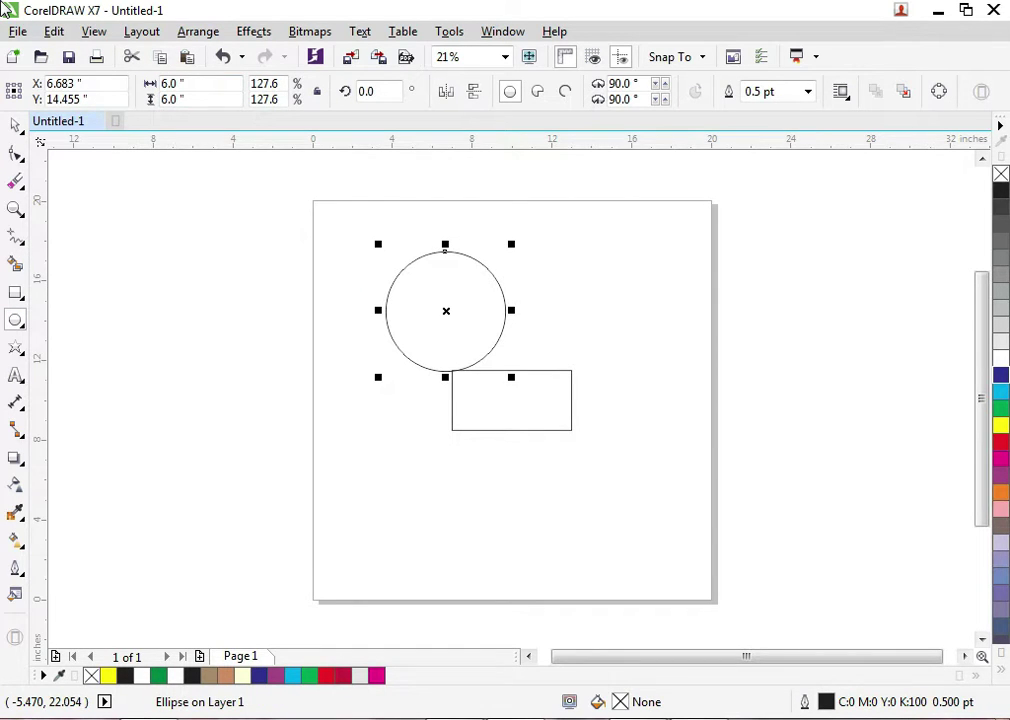
# Center the circle on the page and move the rectangle to the space above it
pyautogui.moveTo(532, 406); pyautogui.dragTo(508, 493)
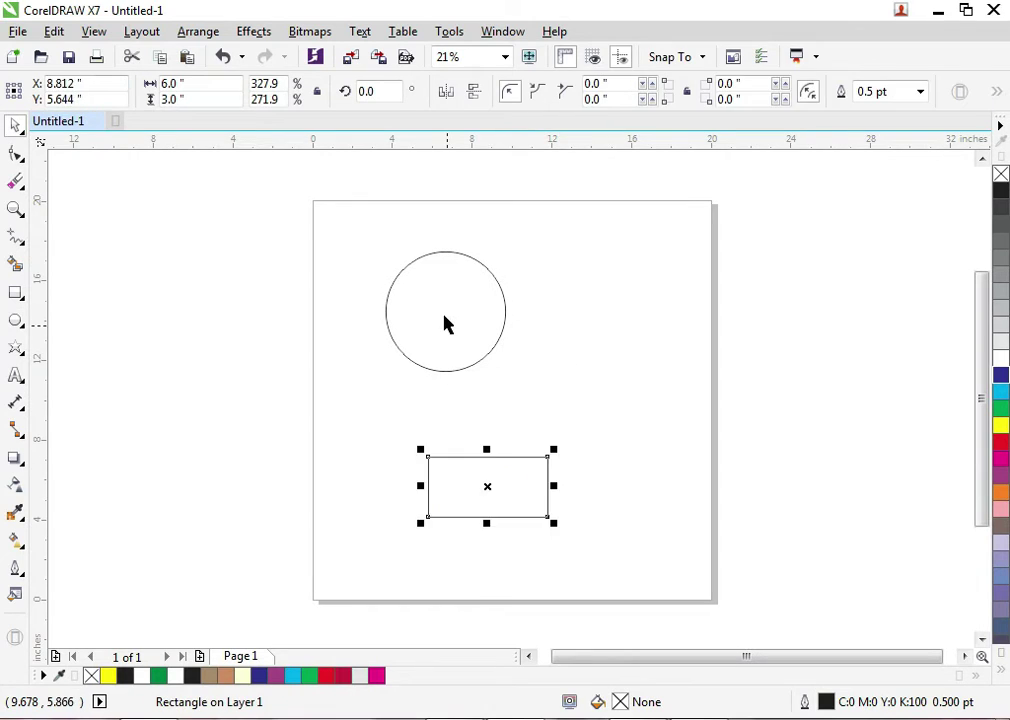
pyautogui.click(445, 316)
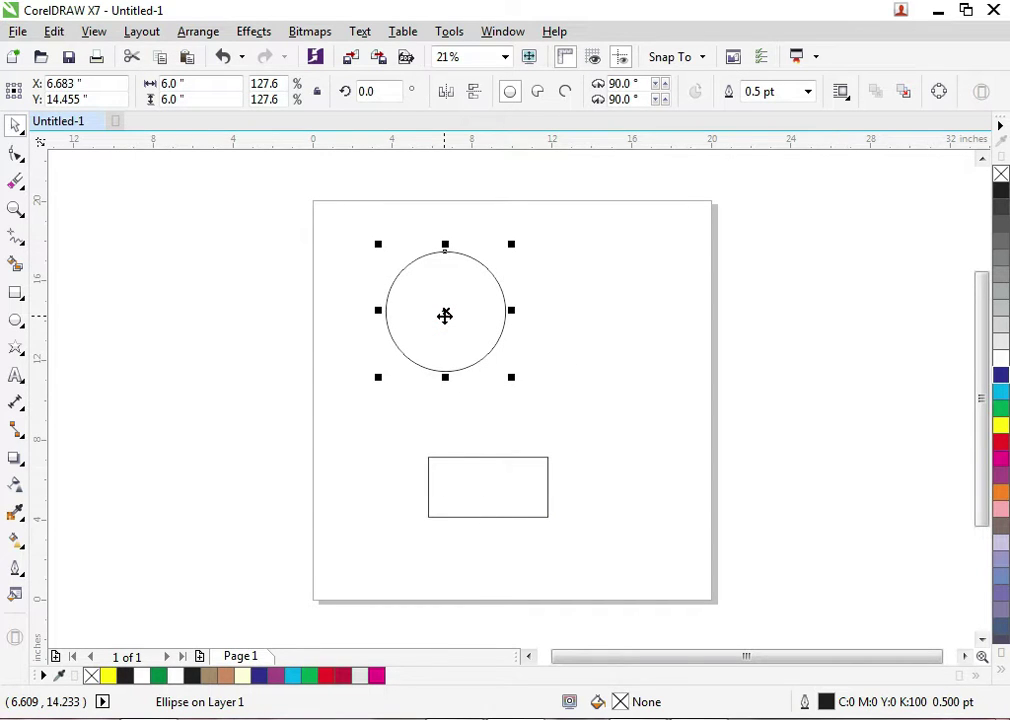
pyautogui.moveTo(445, 316); pyautogui.dragTo(512, 405)
pyautogui.moveTo(467, 514); pyautogui.dragTo(482, 295)
pyautogui.scroll(2, 404, 396)
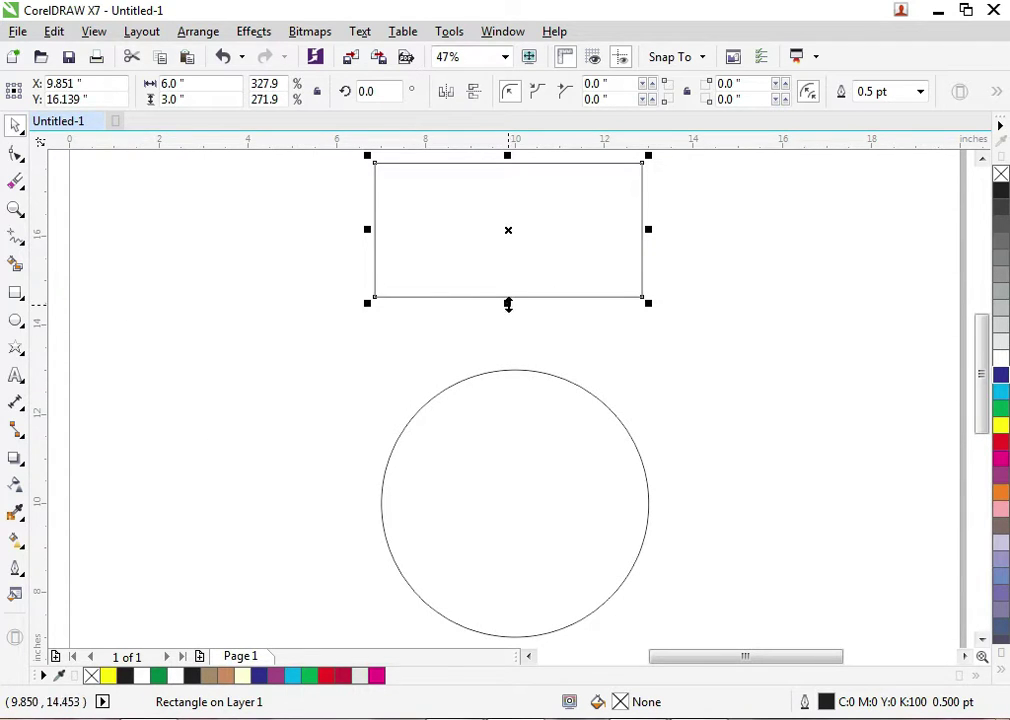
# Create a vertically shrunken copy of the rectangle about its center and set the copy's height to 1 inch
pyautogui.moveTo(508, 304); pyautogui.dragTo(503, 268)
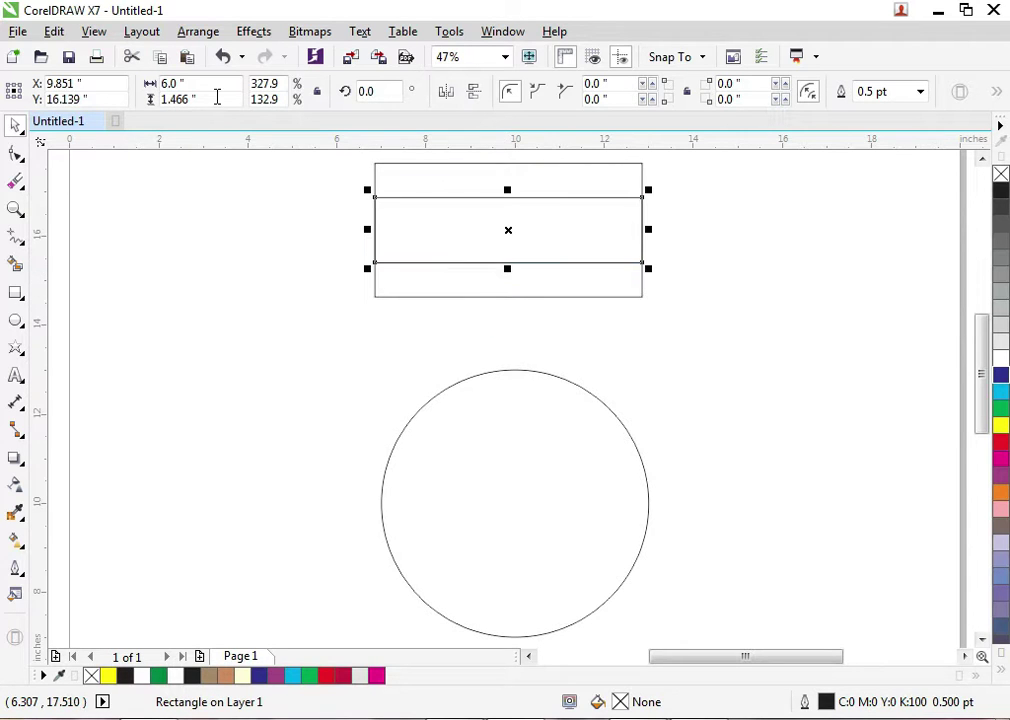
pyautogui.click(214, 97)
pyautogui.write('1')
pyautogui.press('Return')
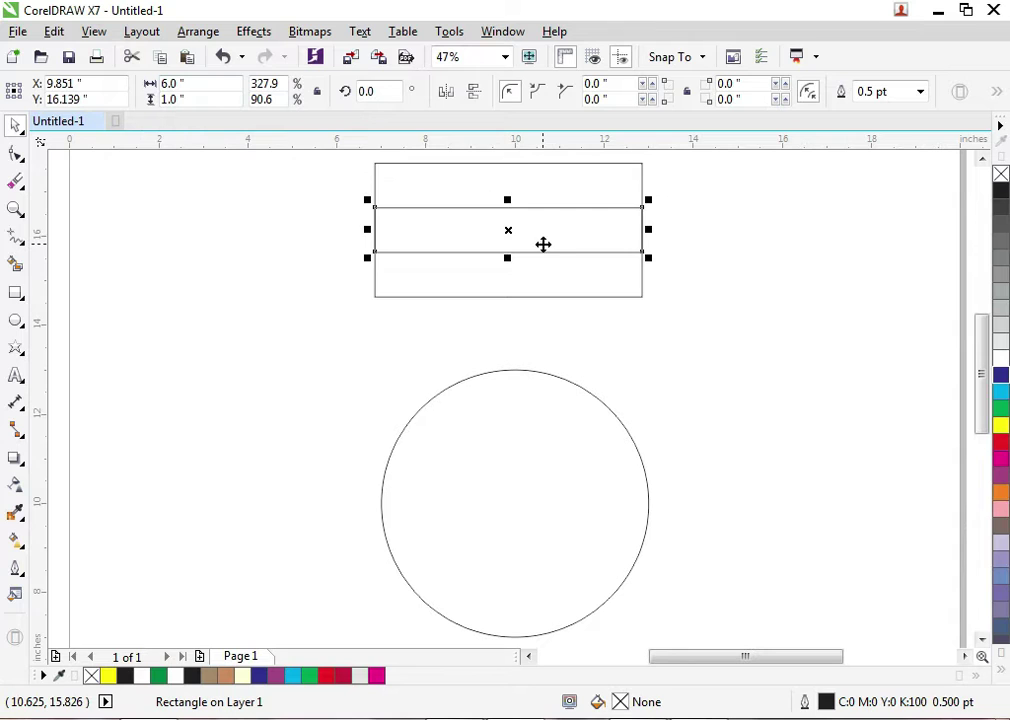
# Copy the 1-inch strip below itself, set the copy's height to 0.5 inch, and duplicate that thin strip near the rectangle's upper edge
pyautogui.moveTo(543, 244); pyautogui.dragTo(537, 293)
pyautogui.click(207, 95)
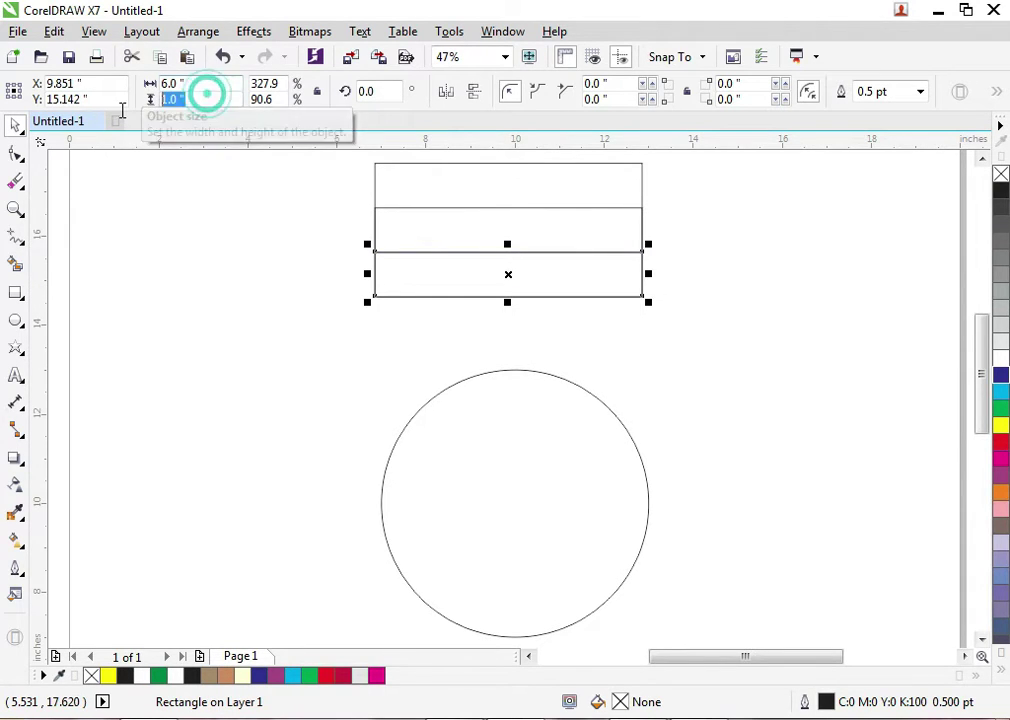
pyautogui.write('.5')
pyautogui.press('Return')
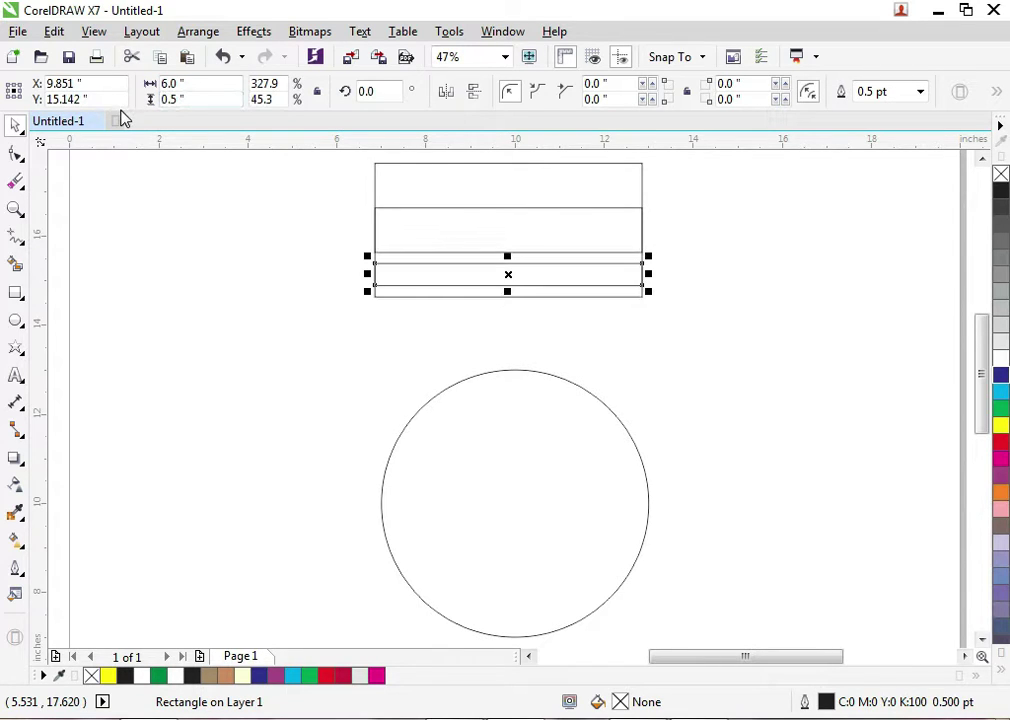
pyautogui.moveTo(507, 276); pyautogui.dragTo(497, 188)
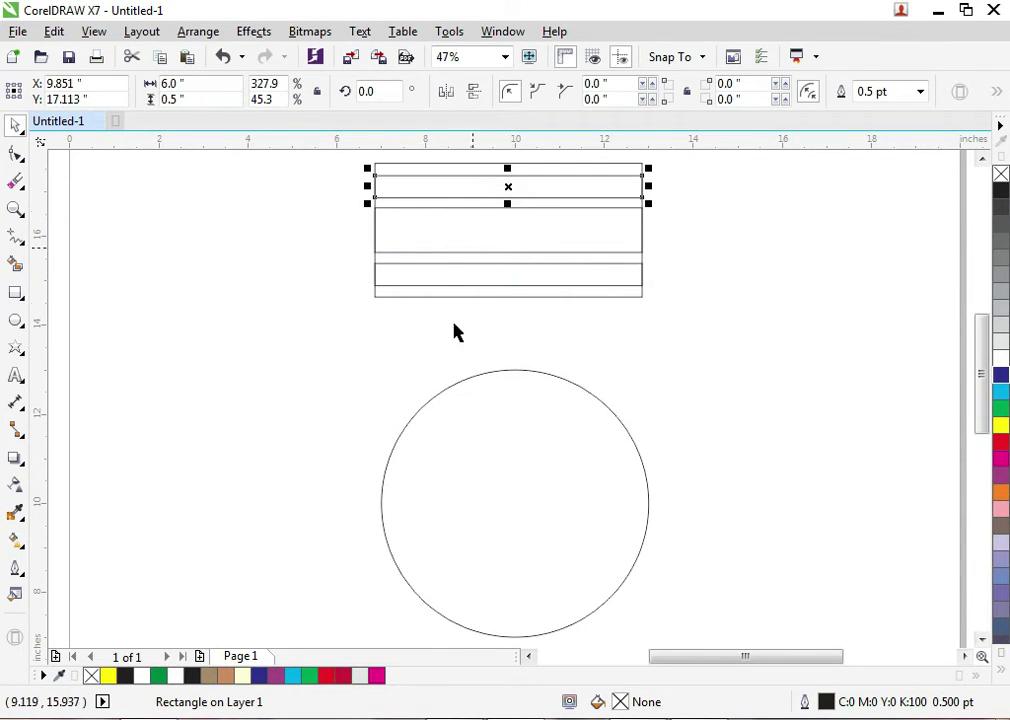
pyautogui.click(726, 401)
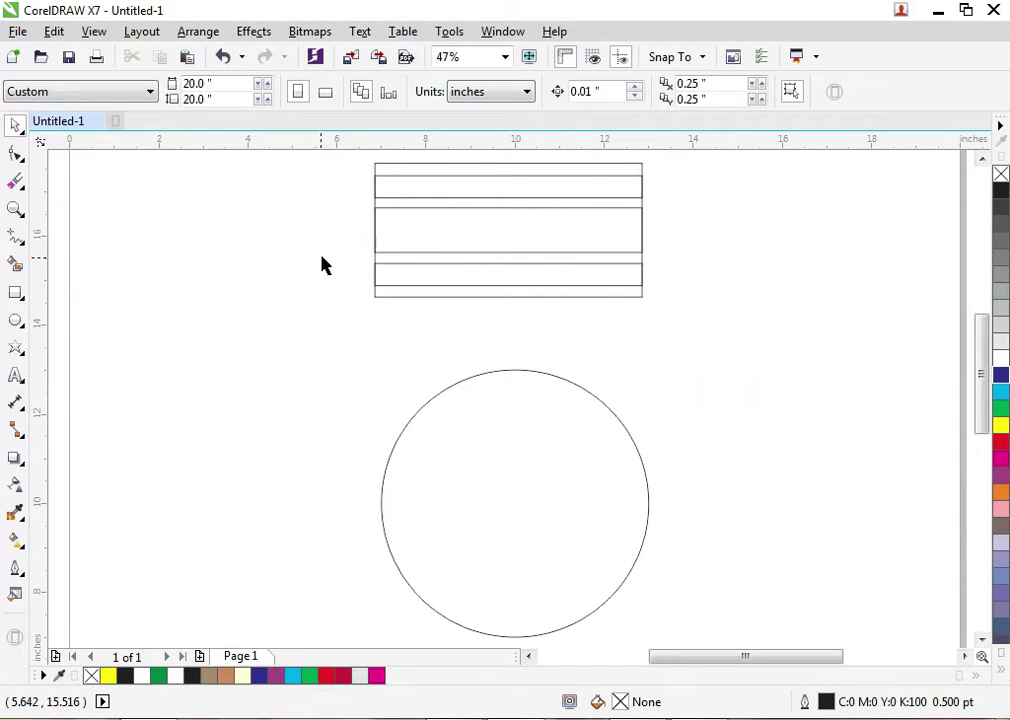
# Fill the upper and lower 0.5-inch strips with red
pyautogui.moveTo(331, 141); pyautogui.dragTo(726, 323)
pyautogui.click(522, 270)
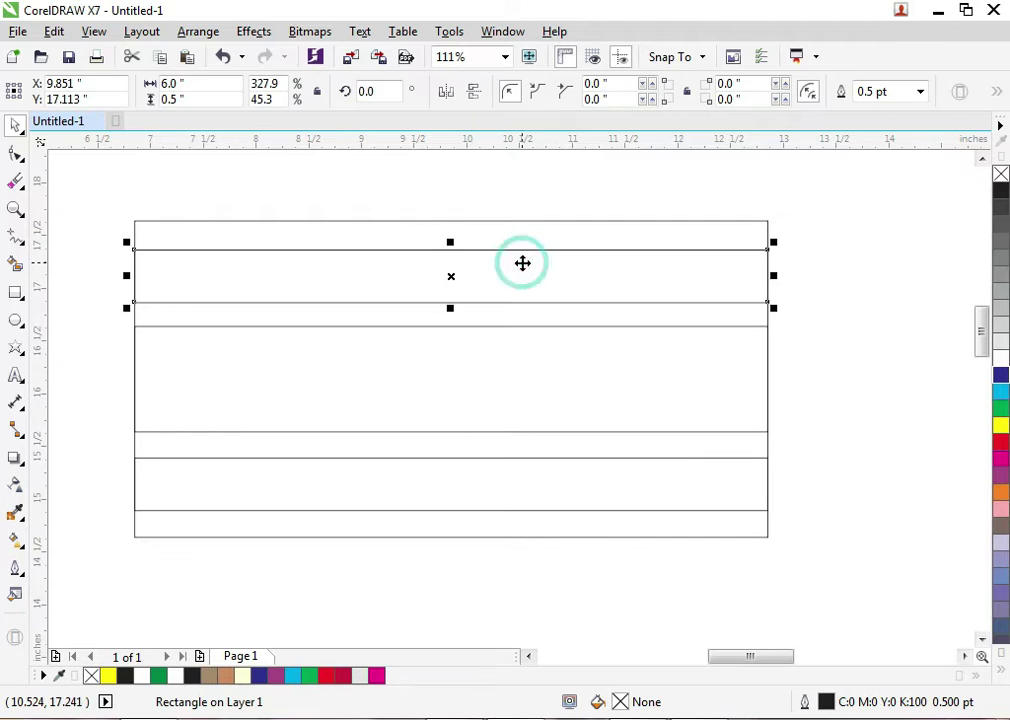
pyautogui.keyDown('shift'); pyautogui.click(727, 487); pyautogui.keyUp('shift')
pyautogui.click(1001, 441)
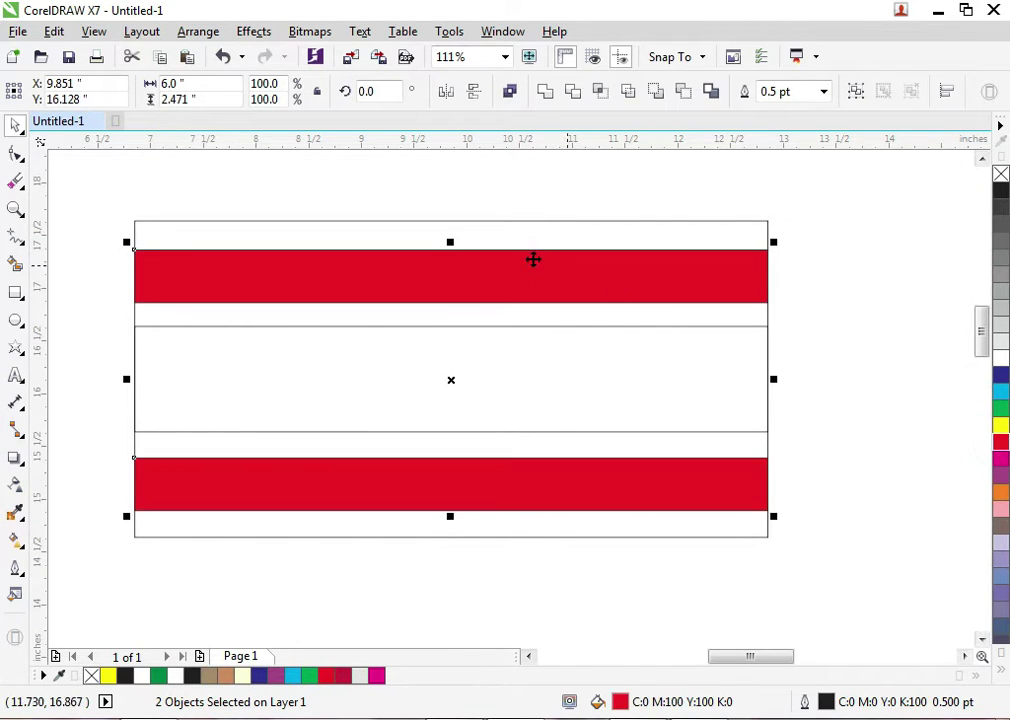
# Align the upper red strip to the rectangle's top edge and the lower red strip to its bottom edge
pyautogui.click(406, 210)
pyautogui.click(458, 261)
pyautogui.keyDown('shift'); pyautogui.click(488, 234); pyautogui.keyUp('shift')
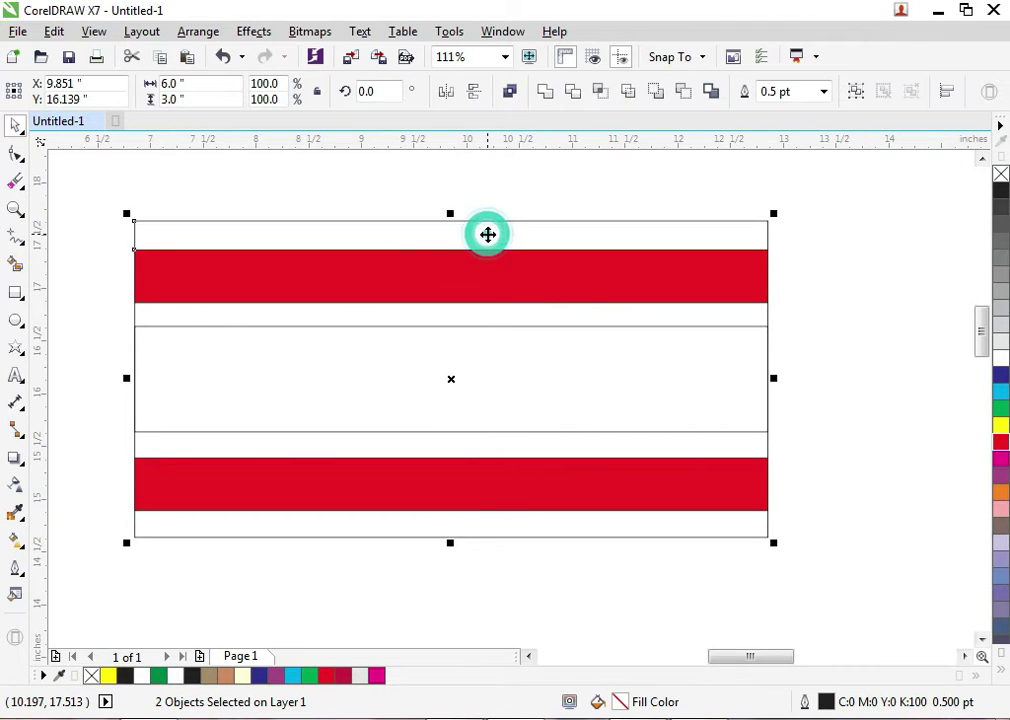
pyautogui.press('t')
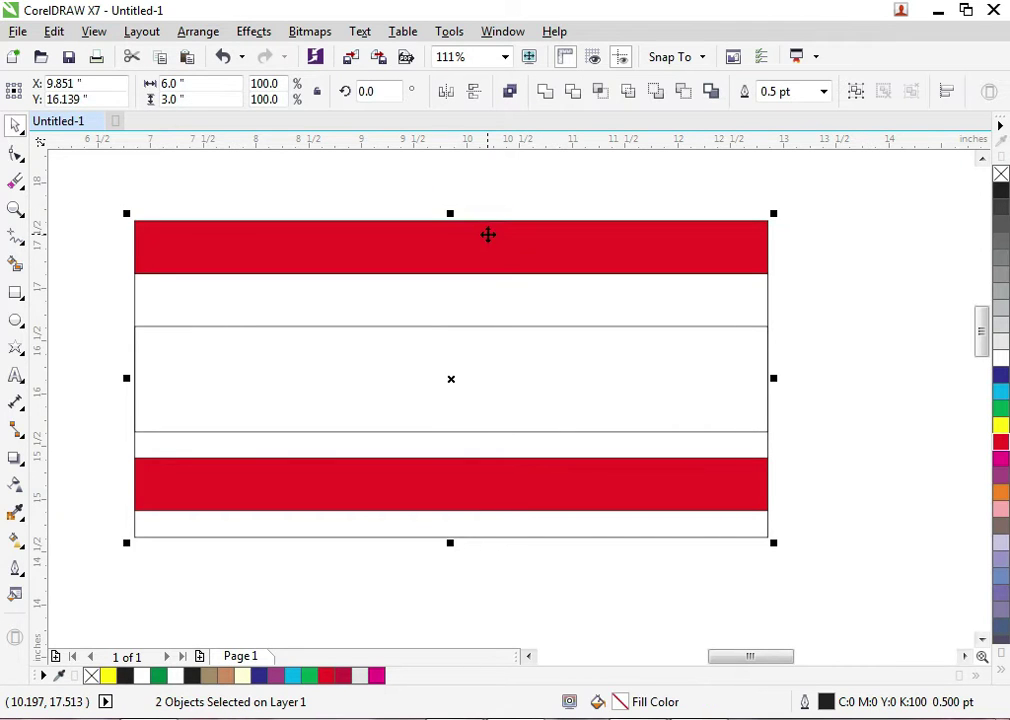
pyautogui.click(865, 285)
pyautogui.click(670, 482)
pyautogui.keyDown('shift'); pyautogui.click(654, 525); pyautogui.keyUp('shift')
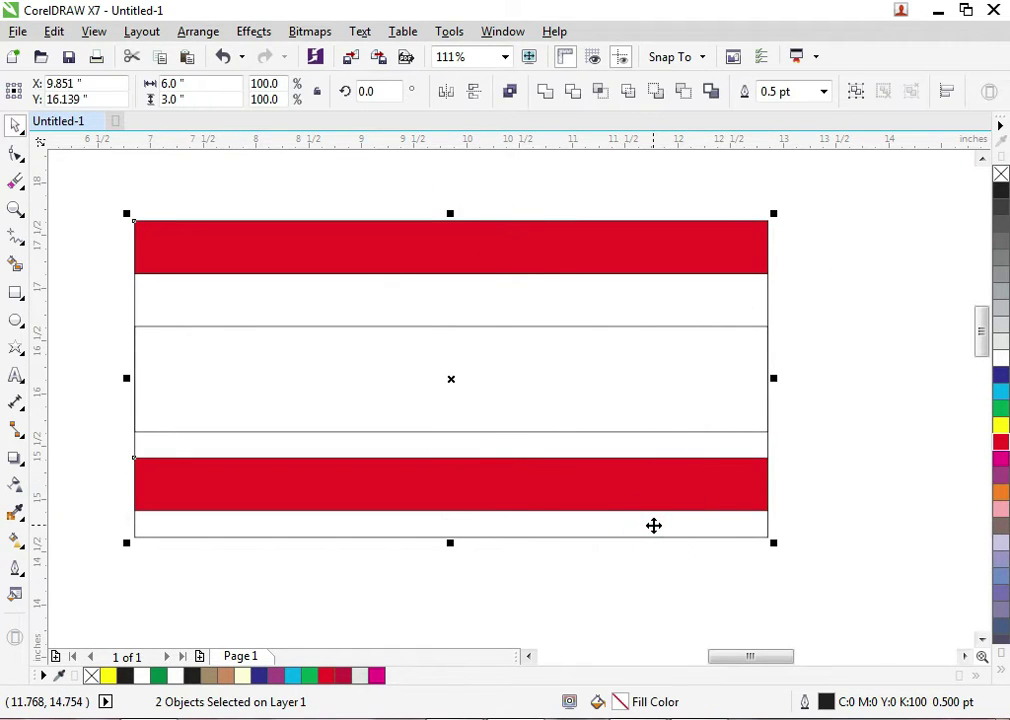
pyautogui.press('b')
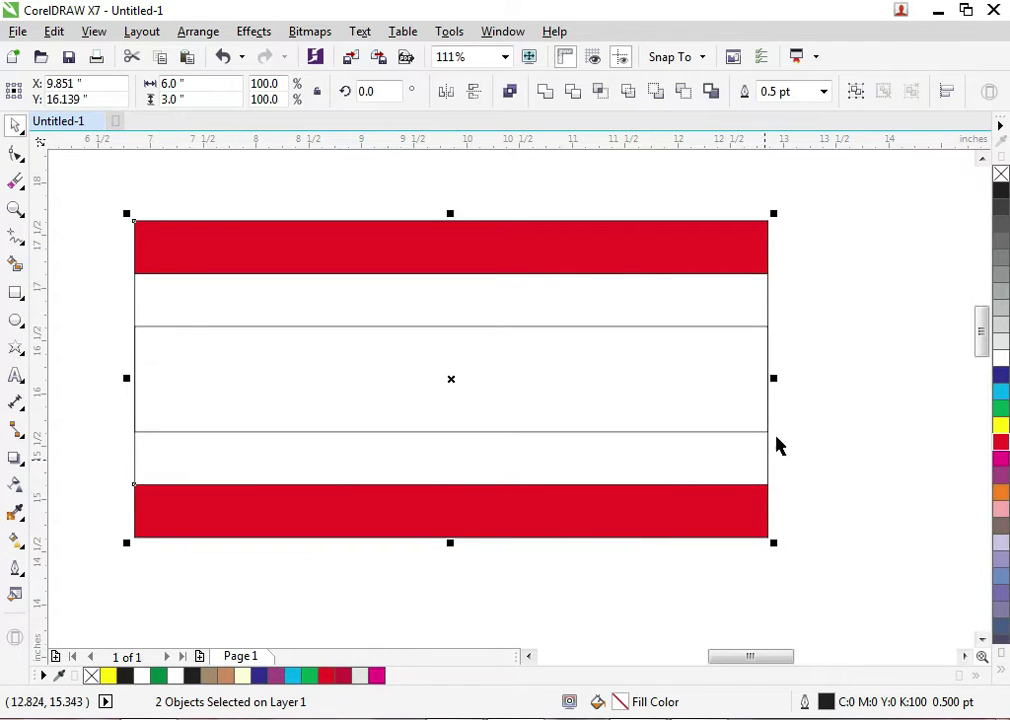
# Fill the middle strip with blue
pyautogui.click(816, 383)
pyautogui.click(606, 381)
pyautogui.click(1000, 375)
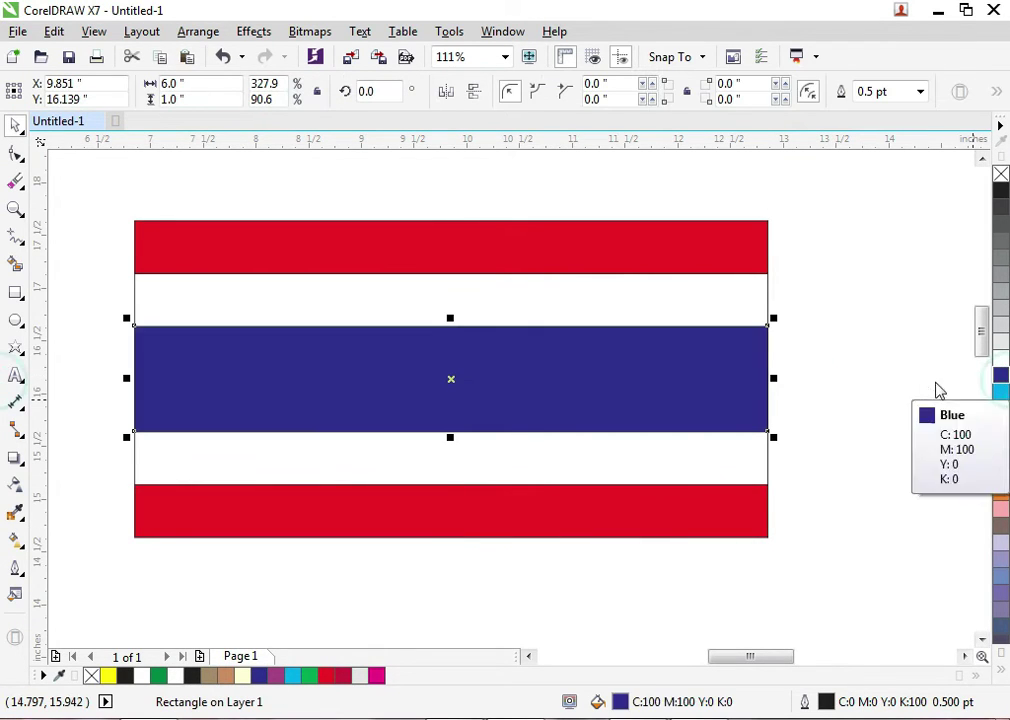
# Try removing the outlines from all four flag rectangles, and undo back to the unfilled middle strip
pyautogui.click(797, 237)
pyautogui.moveTo(640, 282); pyautogui.dragTo(99, 573)
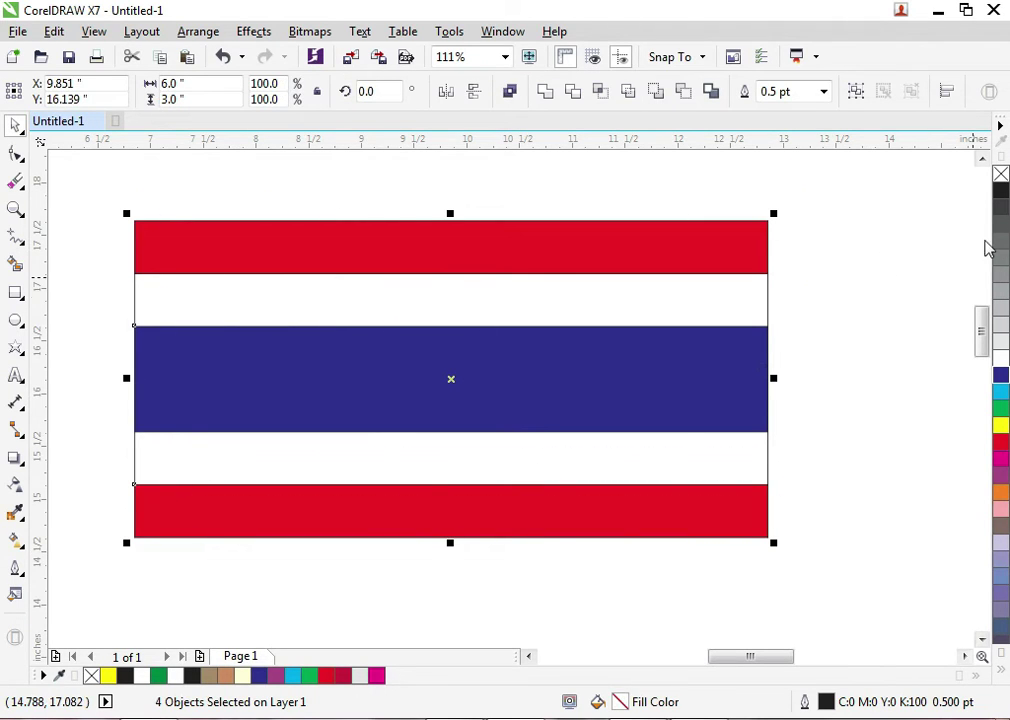
pyautogui.rightClick(1001, 175)
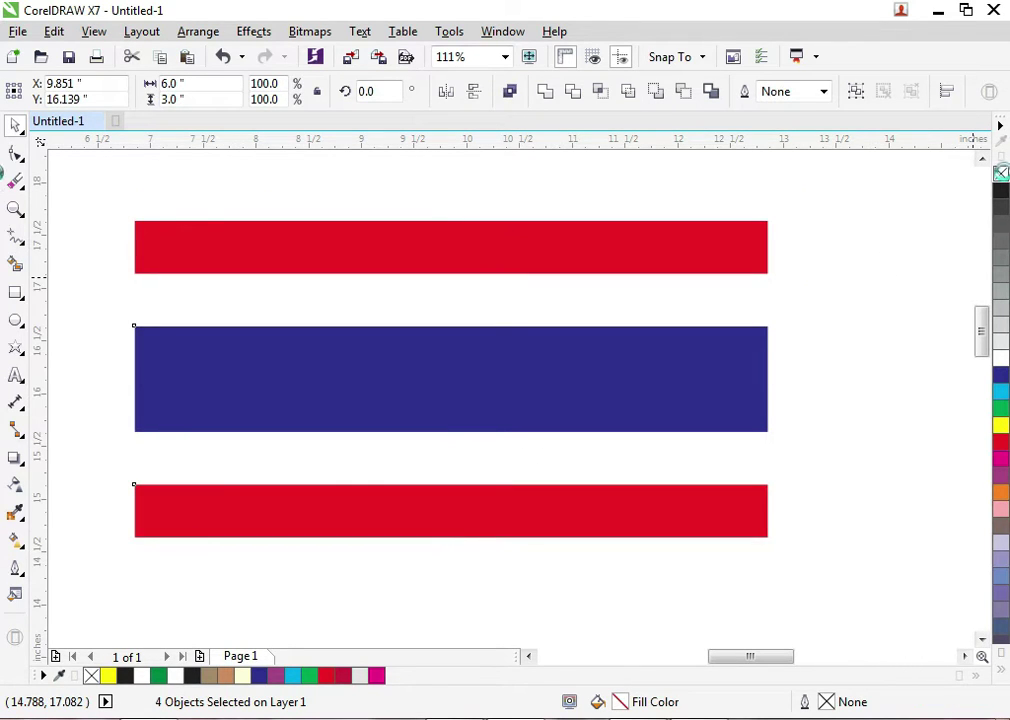
pyautogui.press('Delete')
pyautogui.hotkey('ctrl', 'z')
pyautogui.hotkey('ctrl', 'z')
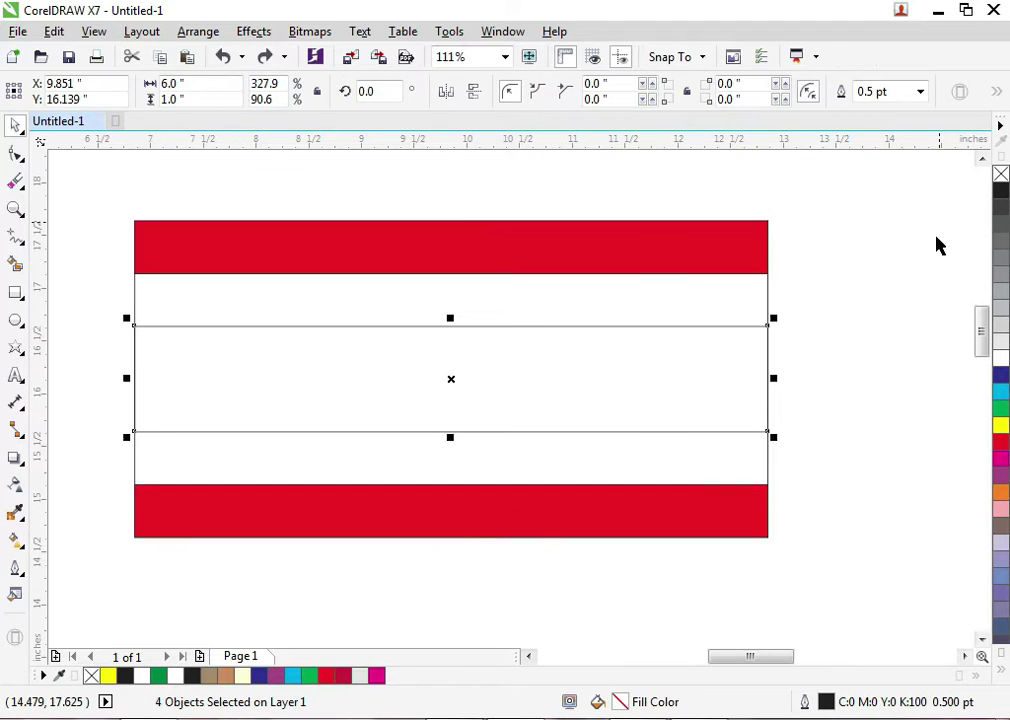
# Apply a blue fill to the 1-inch middle strip of the flag
pyautogui.click(769, 338)
pyautogui.click(1000, 377)
pyautogui.click(854, 345)
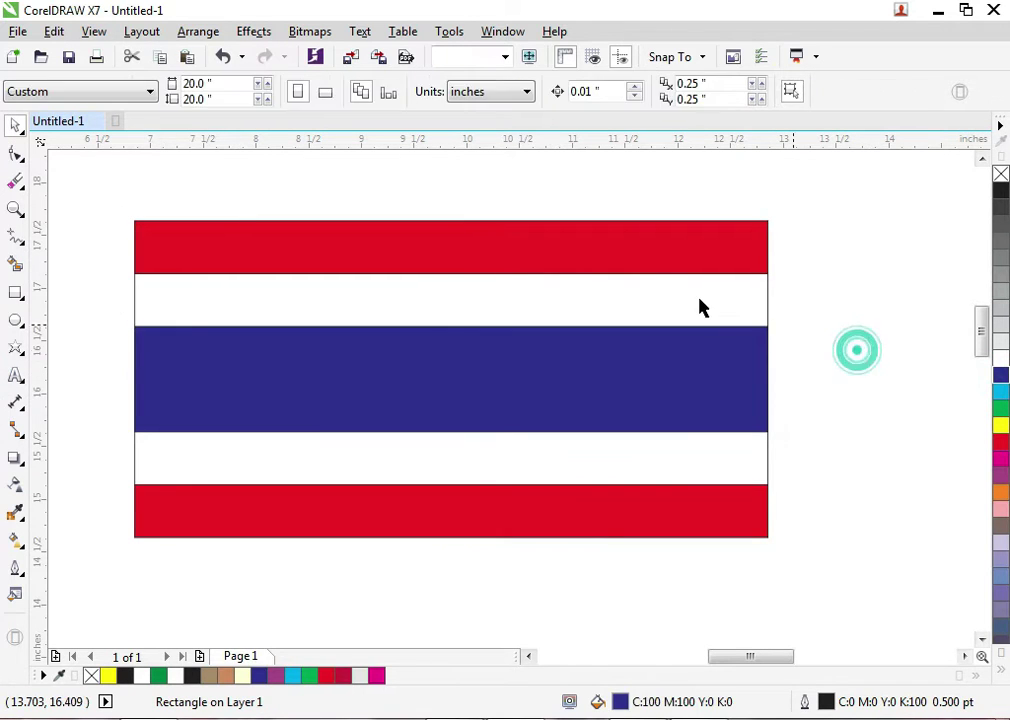
# Remove the outlines from the blue strip and both red strips, leaving out the large background rectangle
pyautogui.click(699, 294)
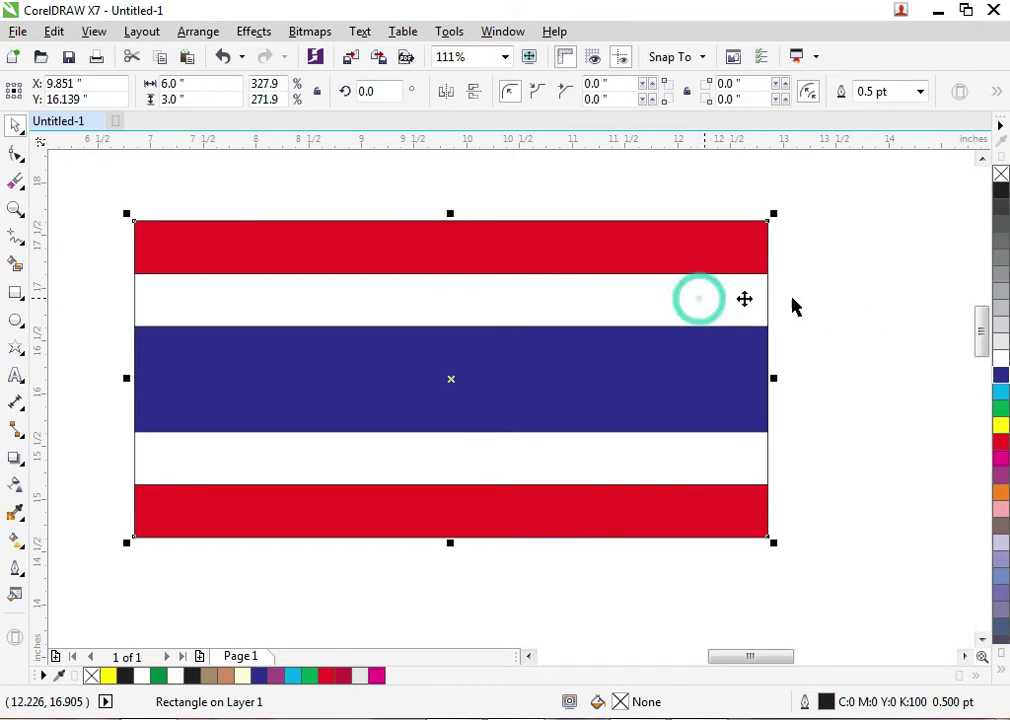
pyautogui.keyDown('shift'); pyautogui.click(703, 250); pyautogui.keyUp('shift')
pyautogui.click(956, 300)
pyautogui.click(733, 345)
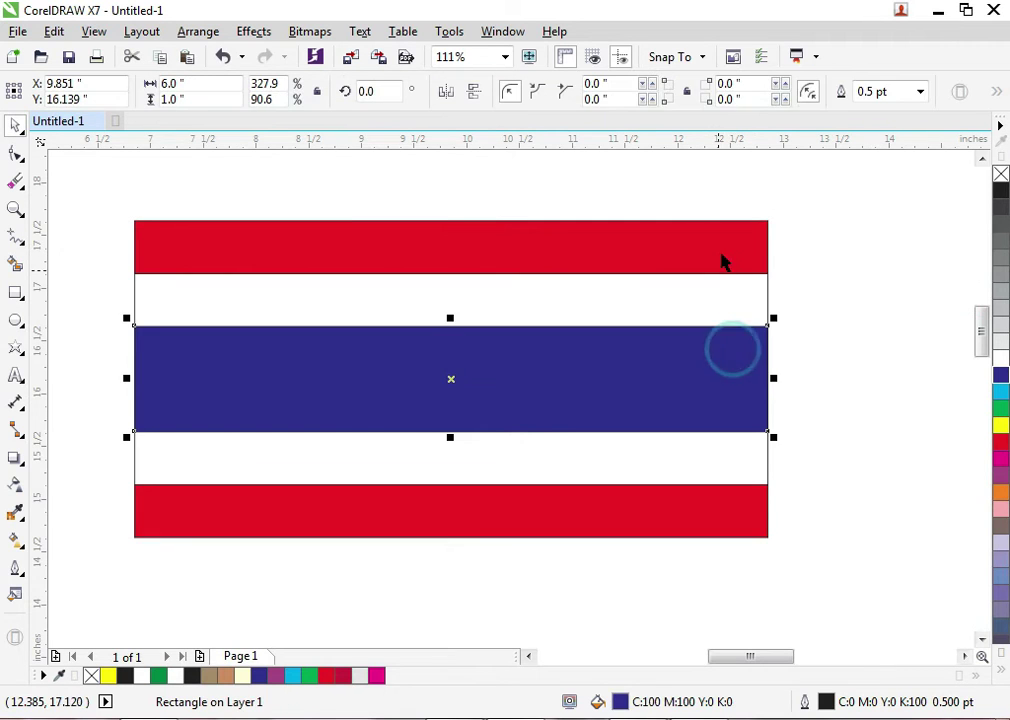
pyautogui.keyDown('shift'); pyautogui.click(719, 250); pyautogui.keyUp('shift')
pyautogui.keyDown('shift'); pyautogui.click(702, 516); pyautogui.keyUp('shift')
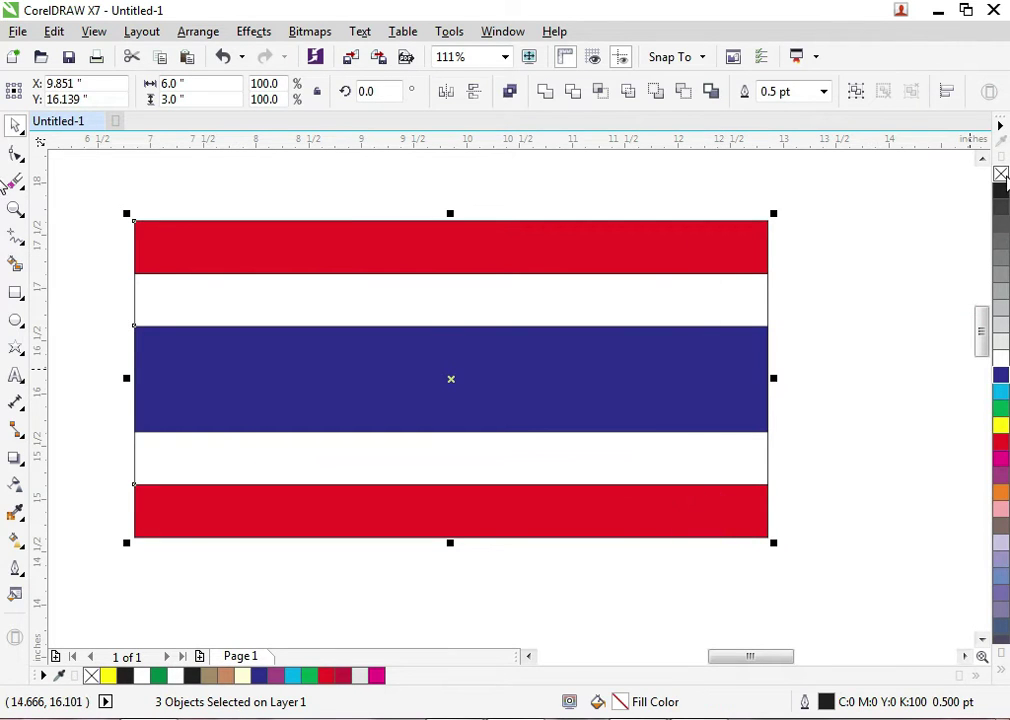
pyautogui.click(924, 230)
# Add the artistic text "THILALAND" above the flag
pyautogui.click(22, 375)
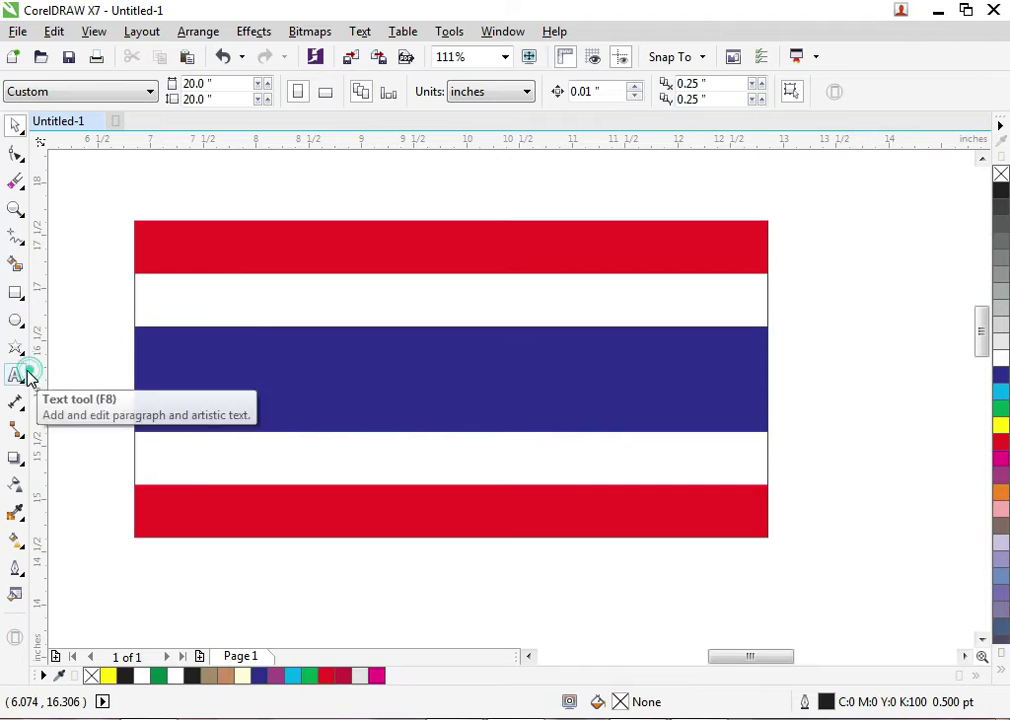
pyautogui.click(191, 180)
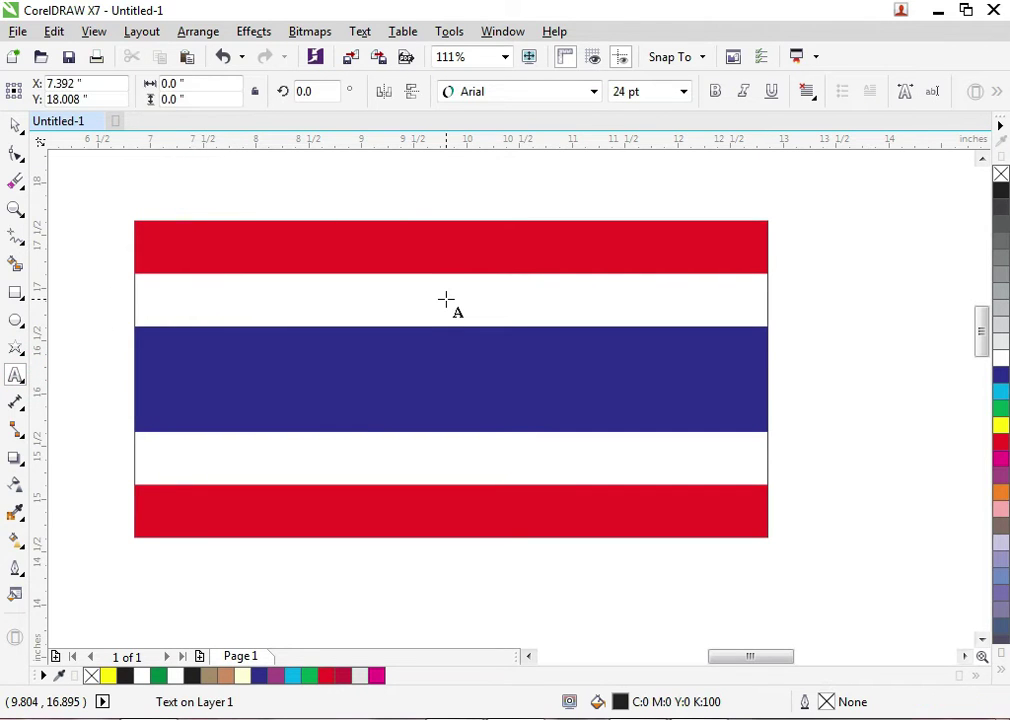
pyautogui.write('THI')
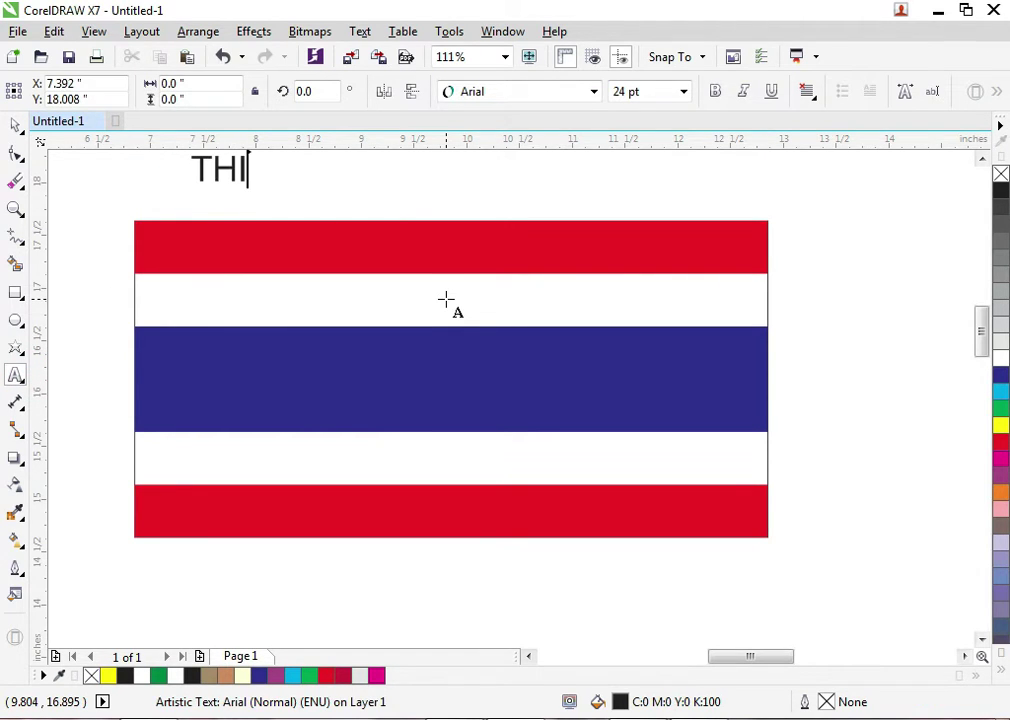
pyautogui.write('LAND')
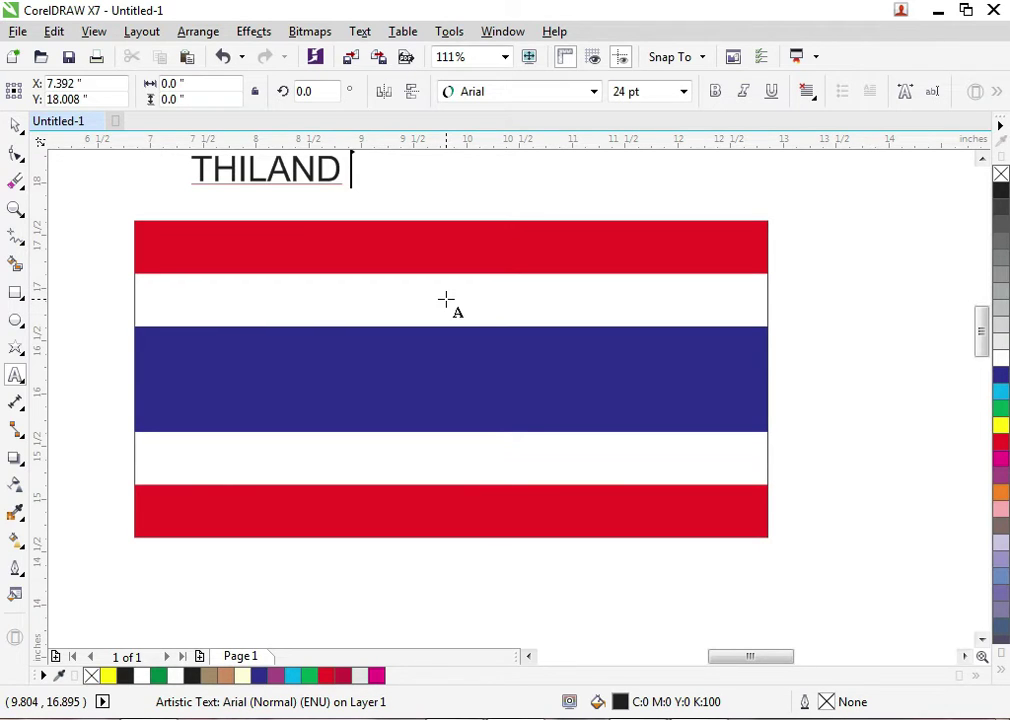
pyautogui.press('BackSpace')
pyautogui.press('BackSpace')
pyautogui.write('LAND')
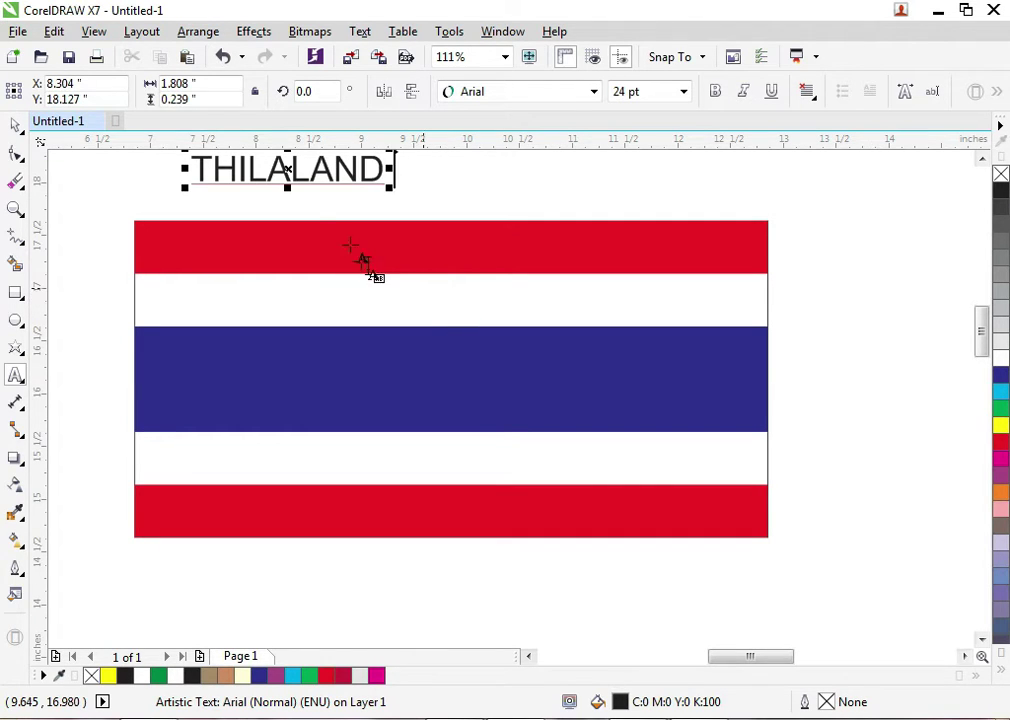
# Check the label above the flag for alternate spelling suggestions
pyautogui.rightClick(322, 170)
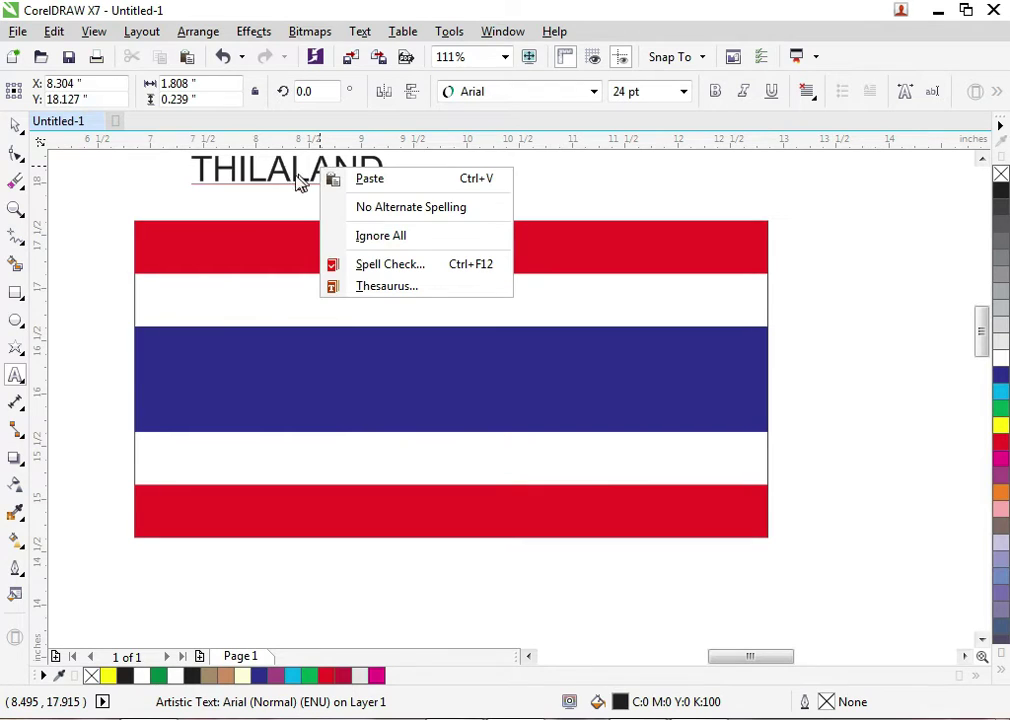
pyautogui.click(280, 170)
pyautogui.rightClick(296, 170)
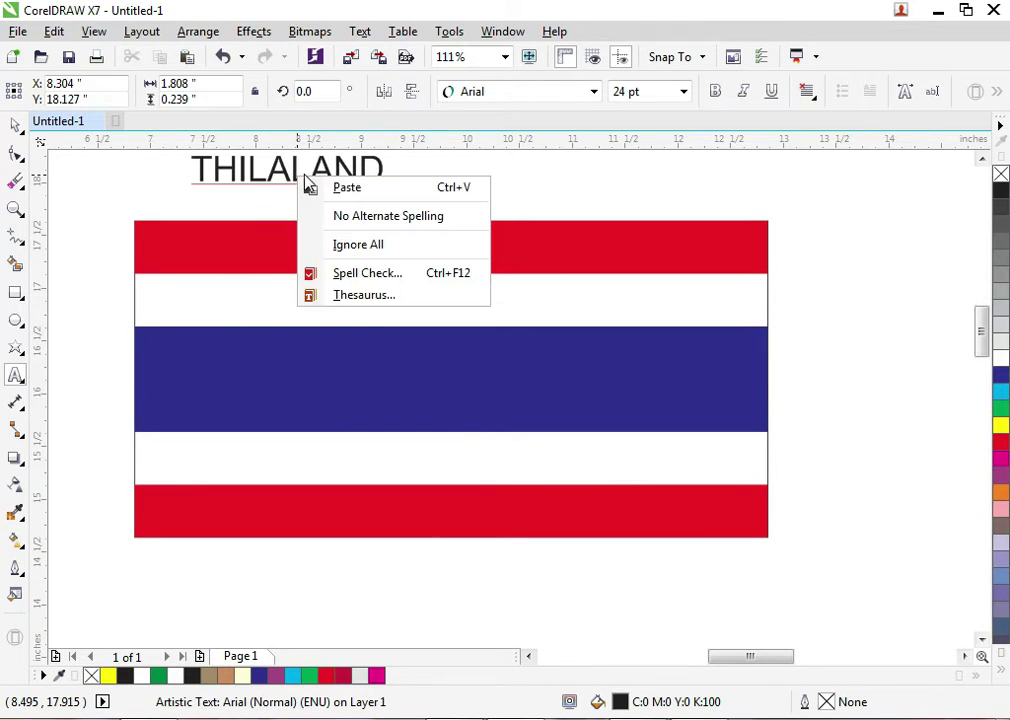
pyautogui.click(286, 174)
pyautogui.doubleClick(286, 172)
pyautogui.moveTo(286, 172); pyautogui.dragTo(290, 188)
pyautogui.rightClick(290, 186)
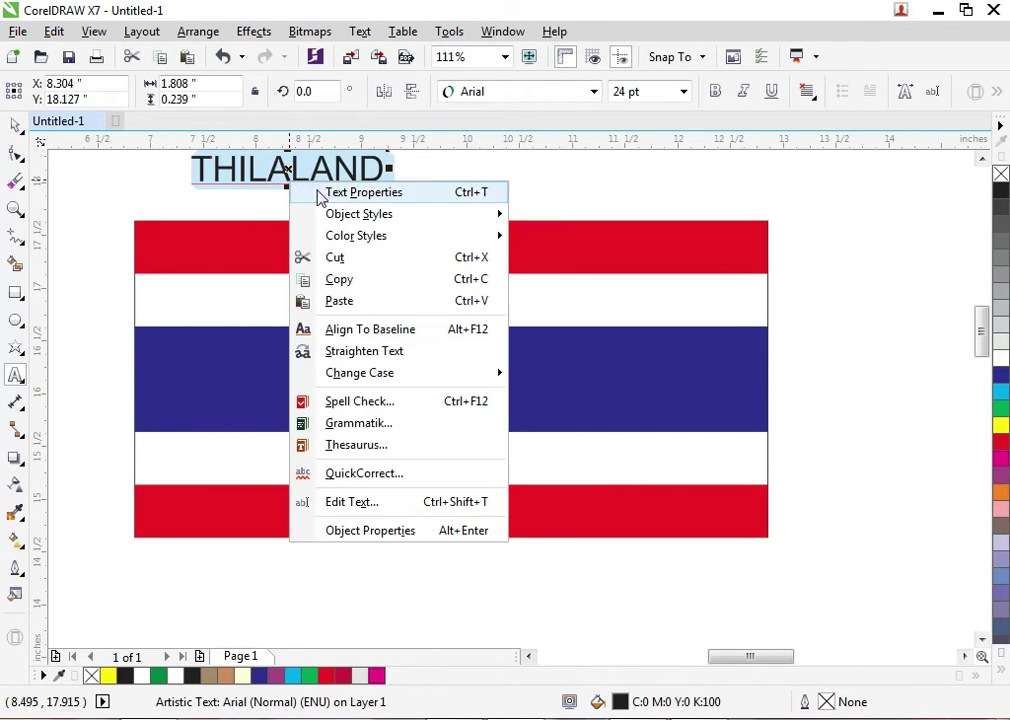
pyautogui.click(282, 170)
pyautogui.rightClick(278, 187)
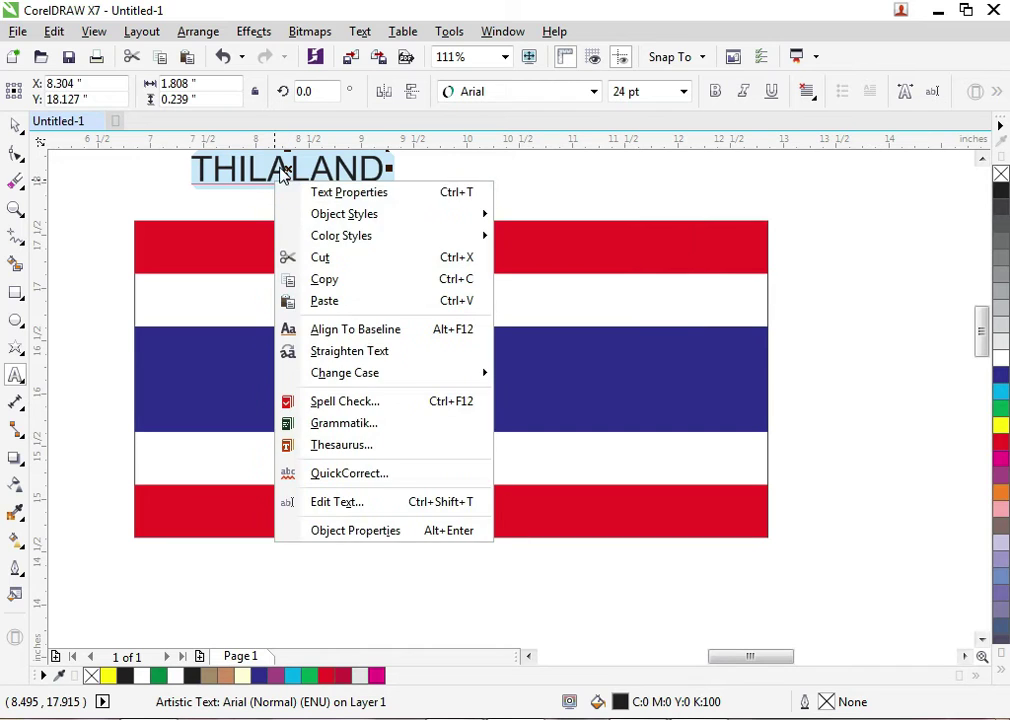
pyautogui.click(272, 150)
pyautogui.rightClick(280, 168)
pyautogui.click(259, 169)
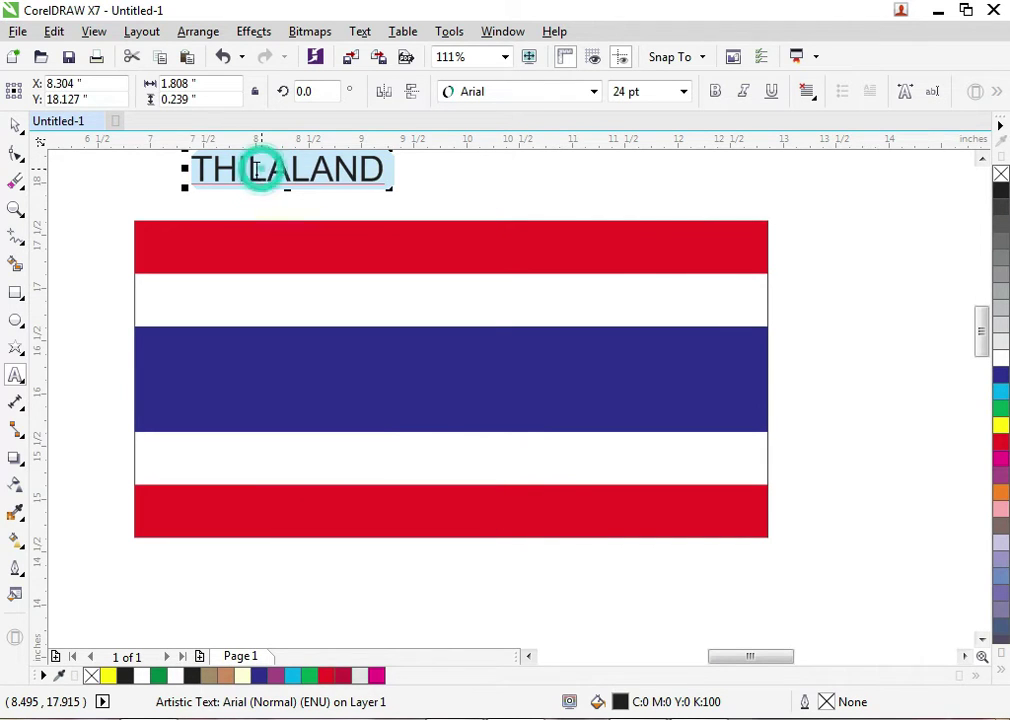
pyautogui.click(256, 173)
pyautogui.rightClick(276, 184)
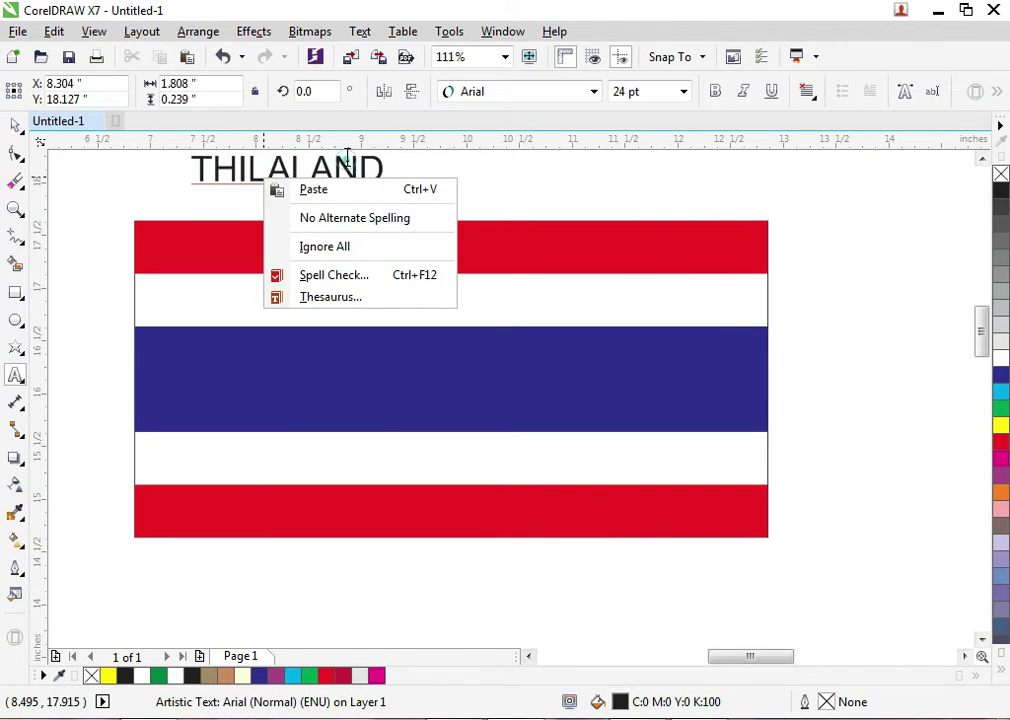
# Replace the misspelled label above the flag with the text "THAILAND"
pyautogui.click(412, 158)
pyautogui.moveTo(401, 162); pyautogui.dragTo(163, 188)
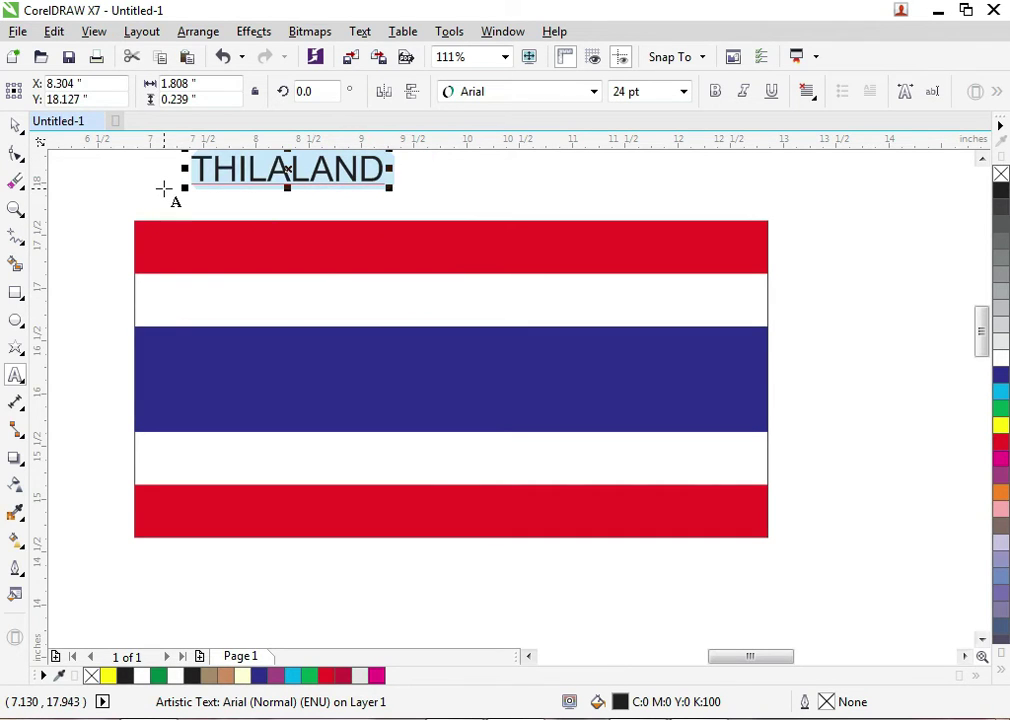
pyautogui.press('Delete')
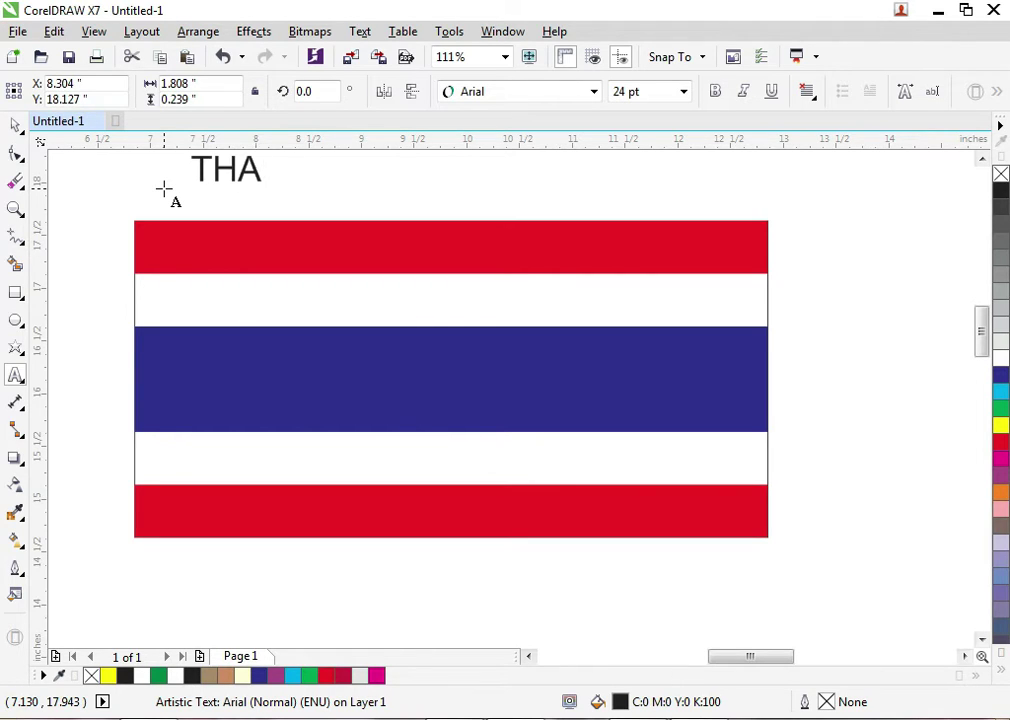
pyautogui.write('THAULAND')
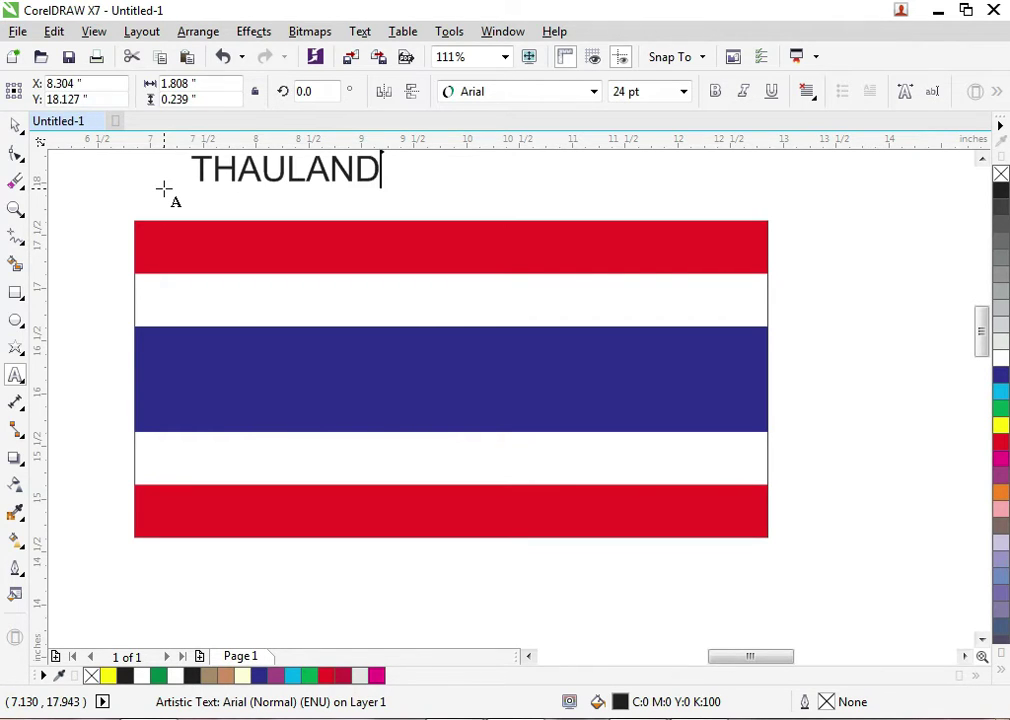
pyautogui.press('Escape')
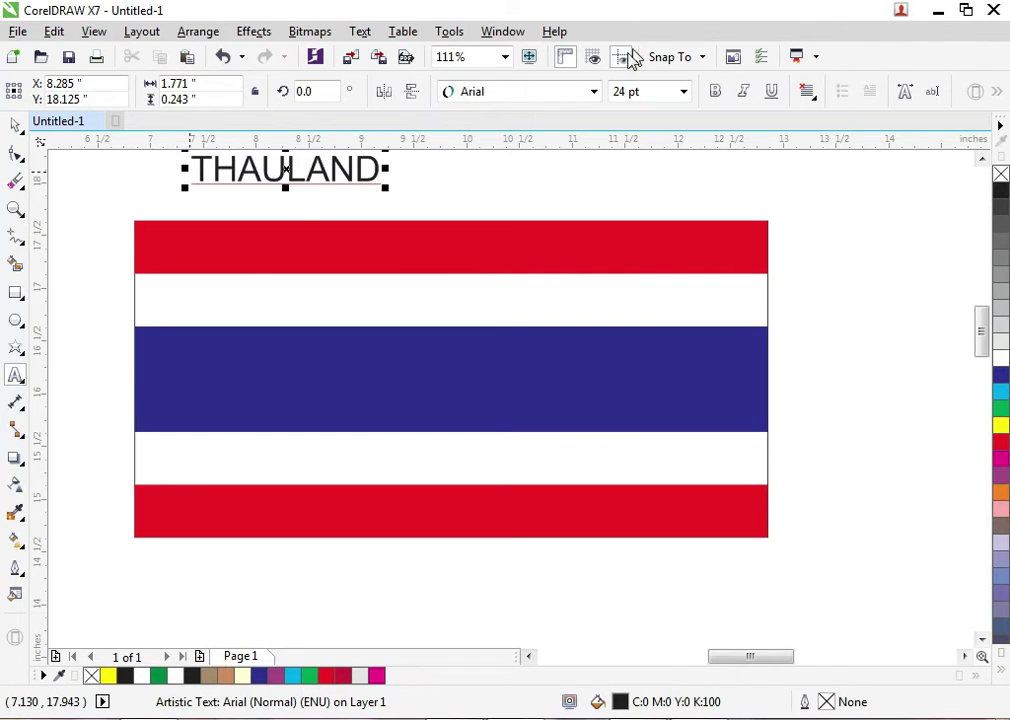
pyautogui.click(289, 168)
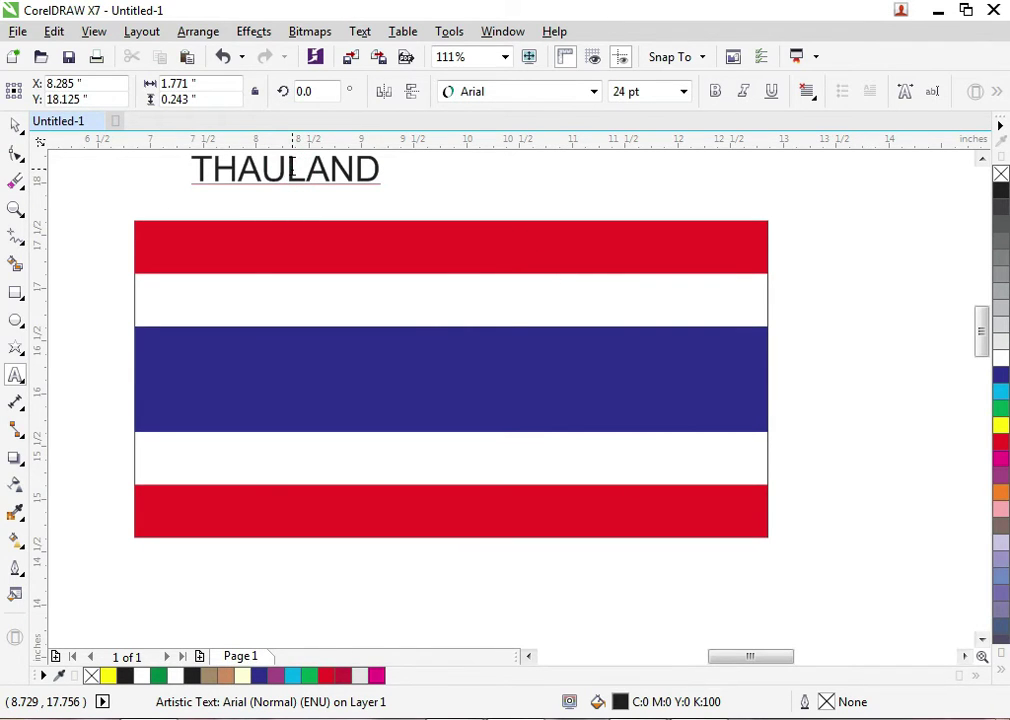
pyautogui.press('BackSpace')
pyautogui.write('I')
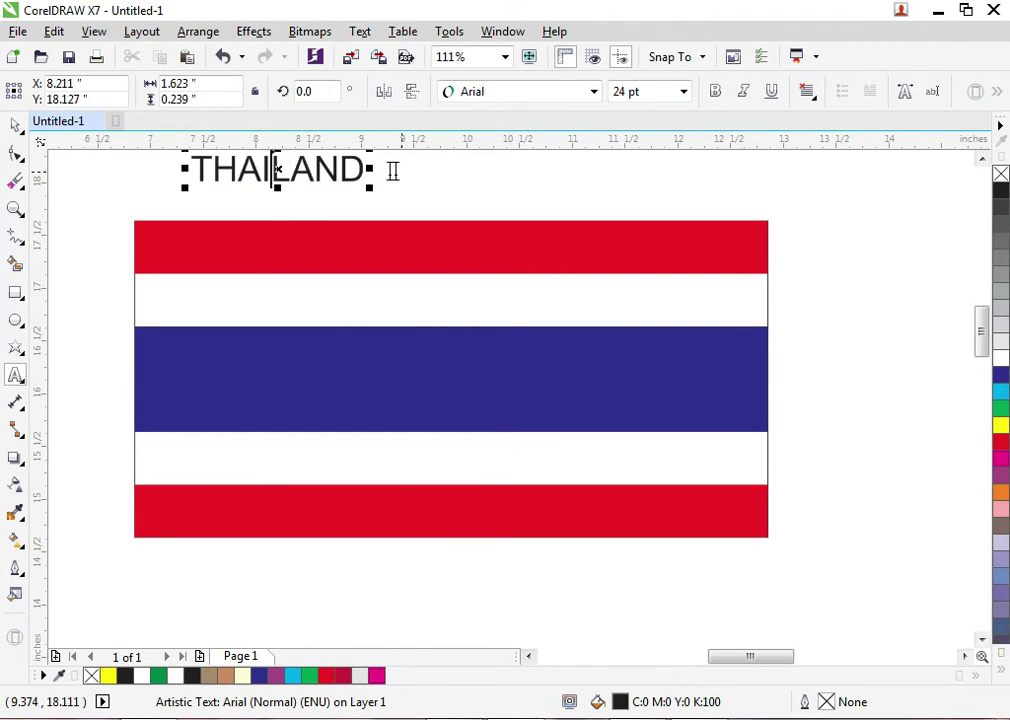
# Extend the label to read "THAILAND COUNTRY FLAG" with correct spelling, and make it bold
pyautogui.click(364, 162)
pyautogui.write('COUMTR')
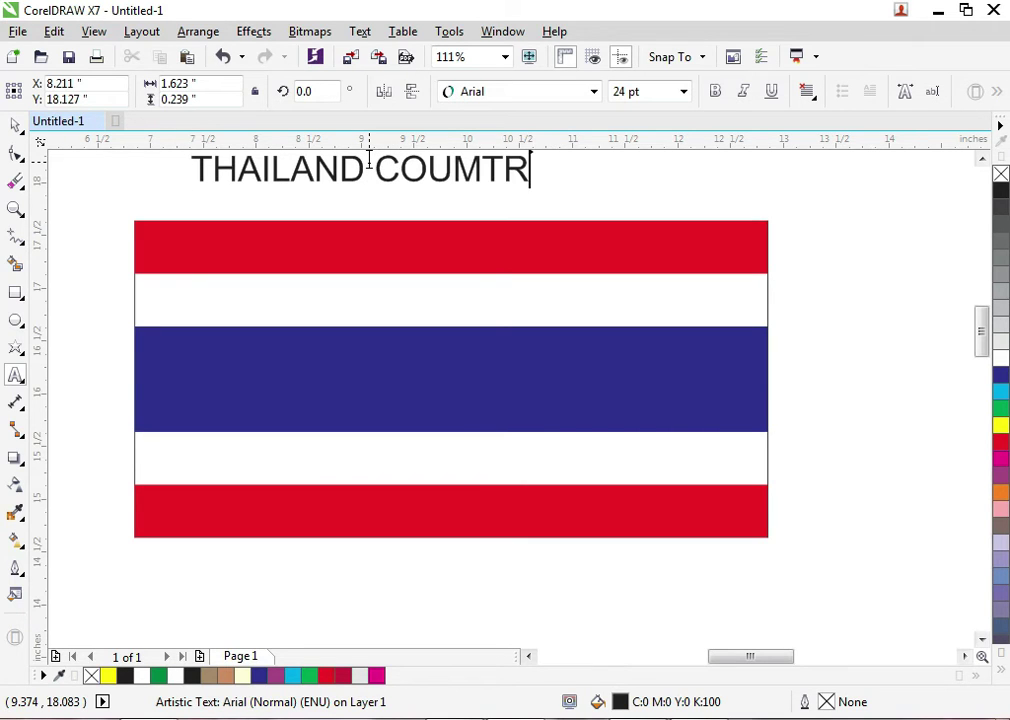
pyautogui.write('Y FLAG')
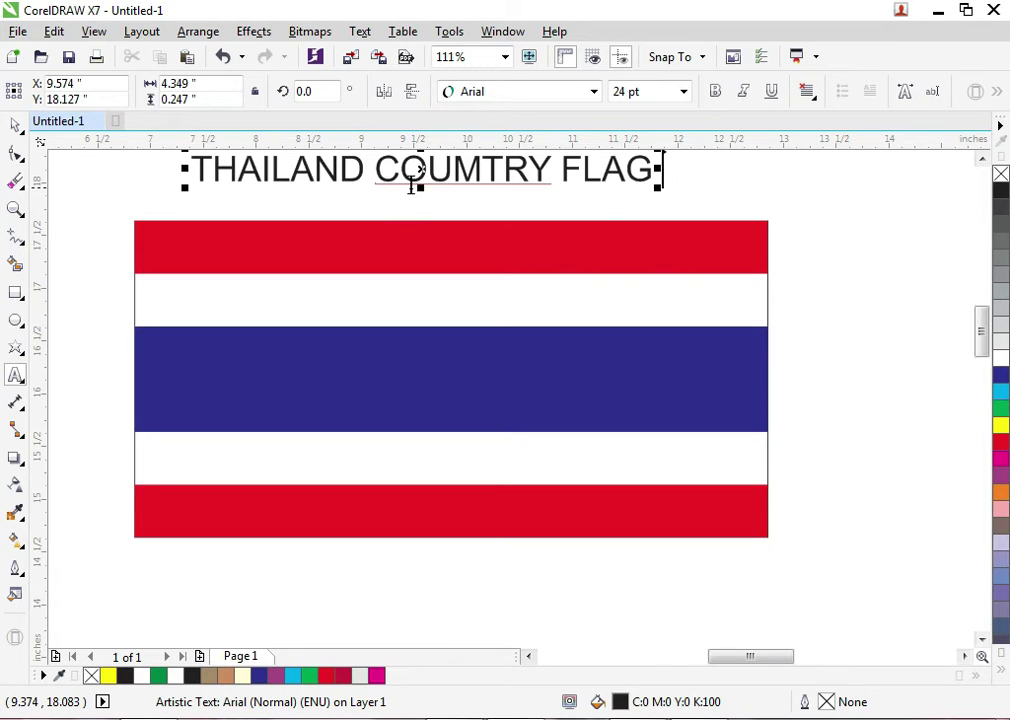
pyautogui.rightClick(415, 188)
pyautogui.click(474, 226)
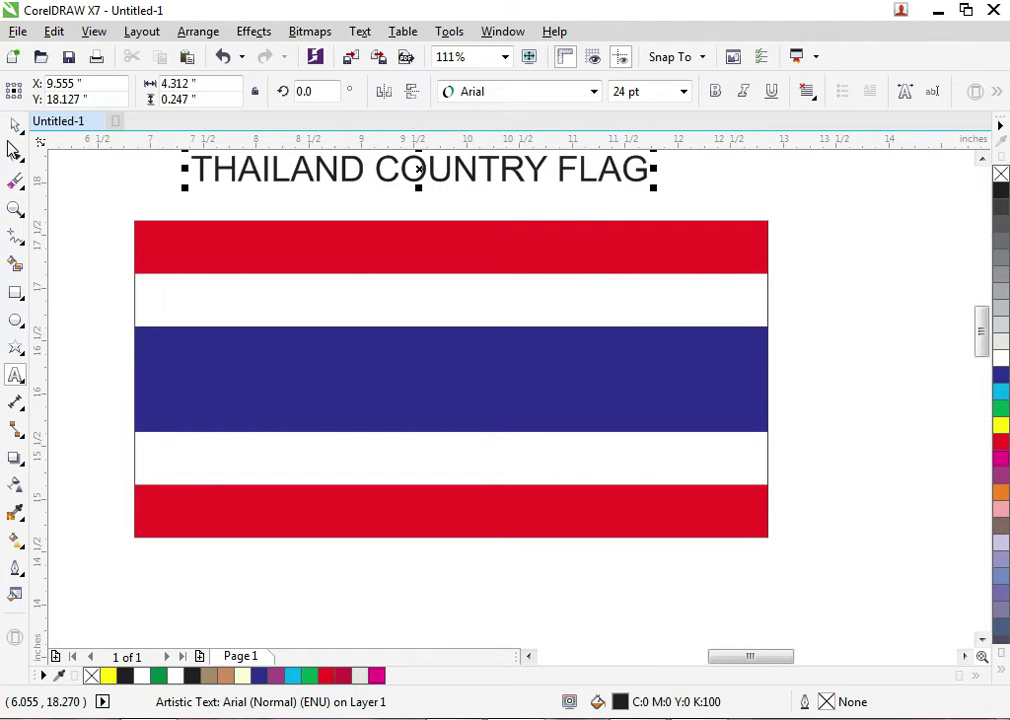
pyautogui.click(14, 127)
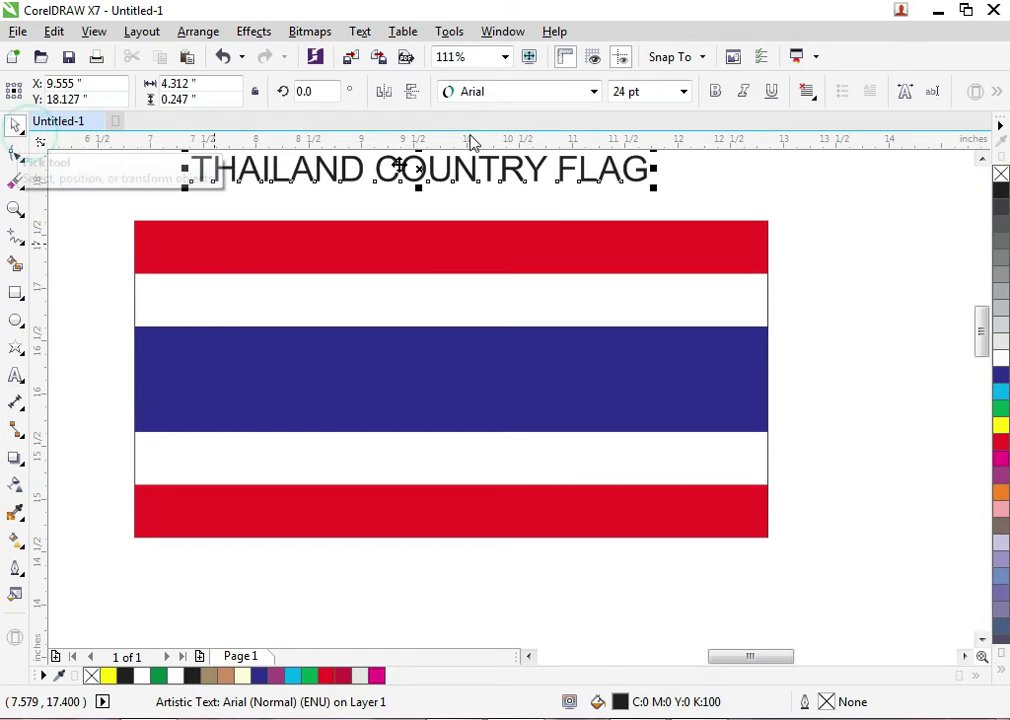
pyautogui.click(719, 90)
# Draw a rectangle about 8.7 by 2 inches across the middle of the 6-inch circle below the flag
pyautogui.scroll(-3, 680, 207)
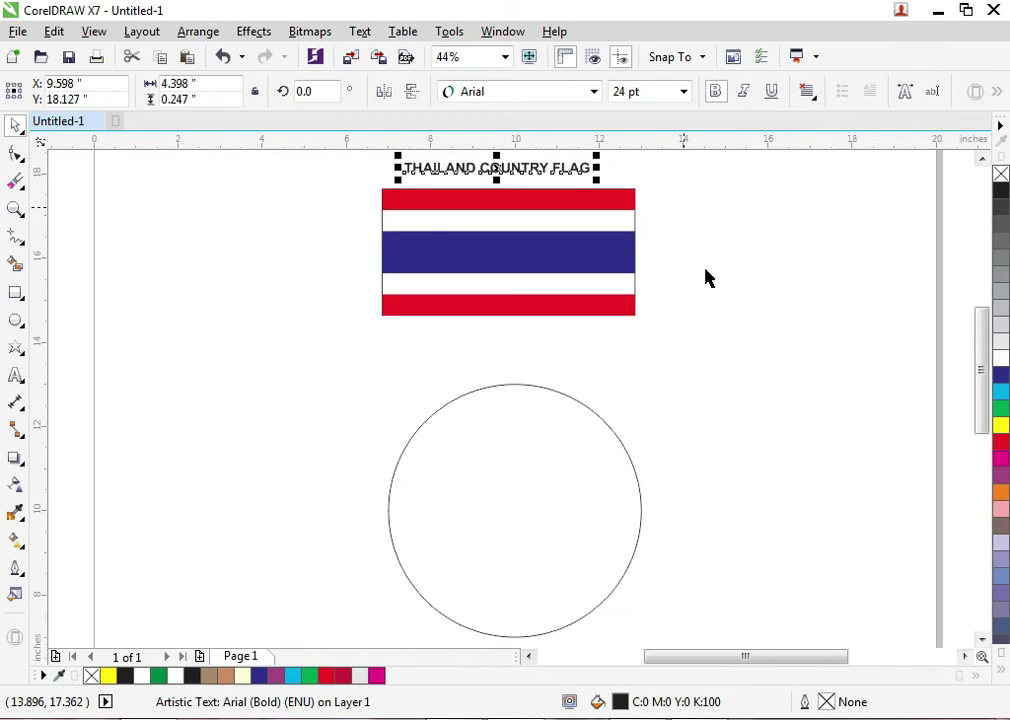
pyautogui.click(616, 510)
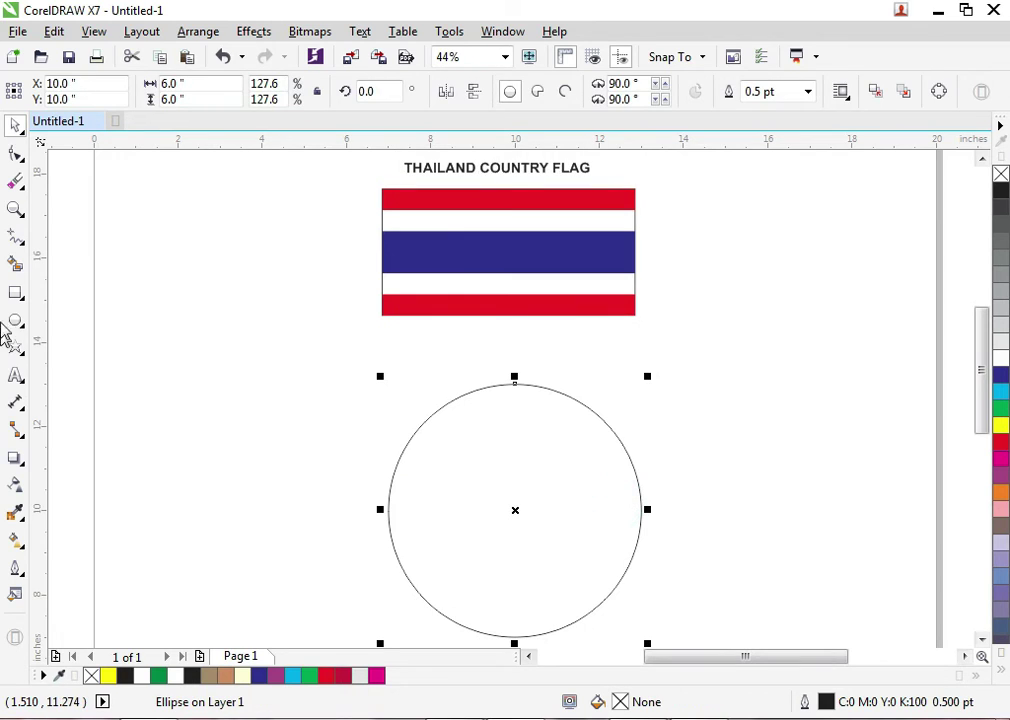
pyautogui.click(15, 292)
pyautogui.moveTo(332, 460); pyautogui.dragTo(701, 544)
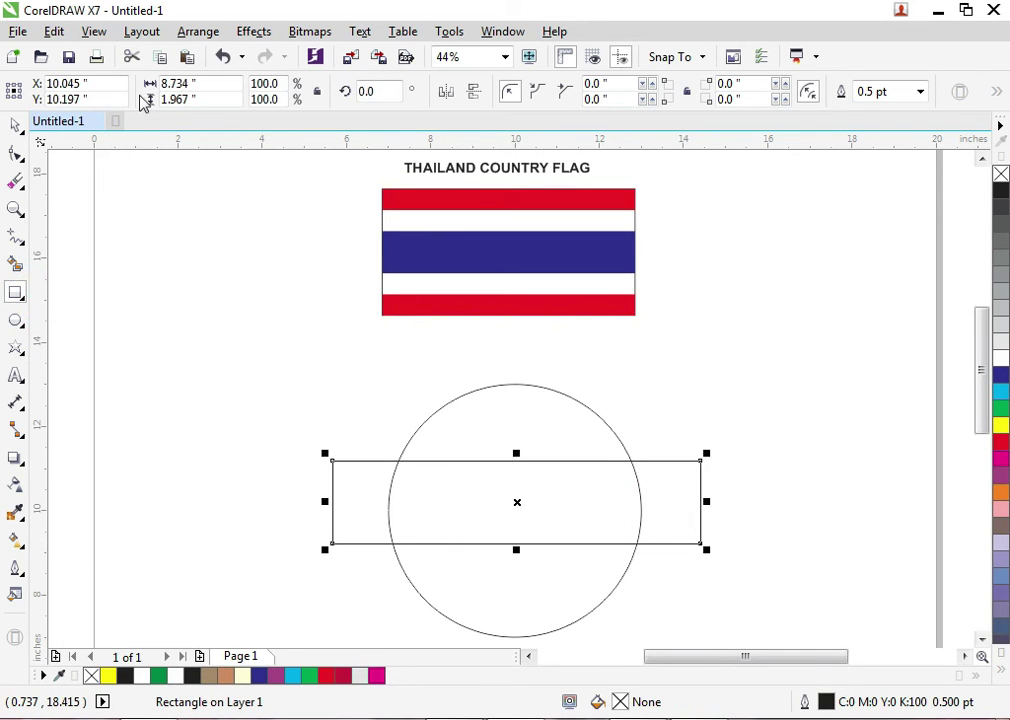
# Try a 2-inch height for the rectangle and a move toward the circle's upper edge, and undo both changes
pyautogui.click(195, 99)
pyautogui.write('2')
pyautogui.press('Return')
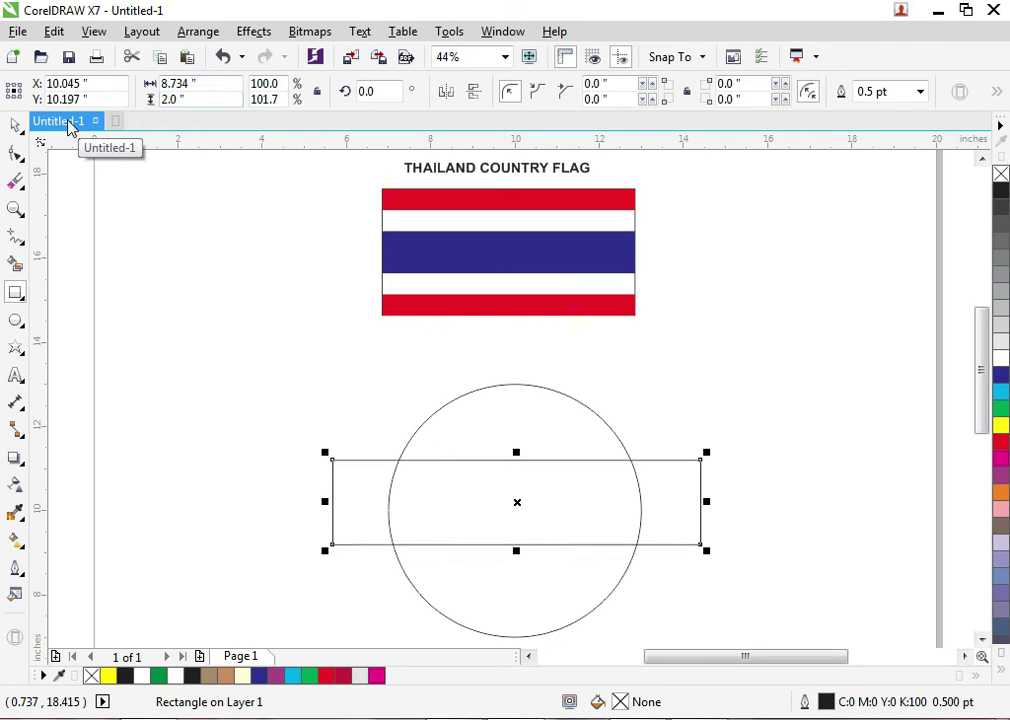
pyautogui.press('space')
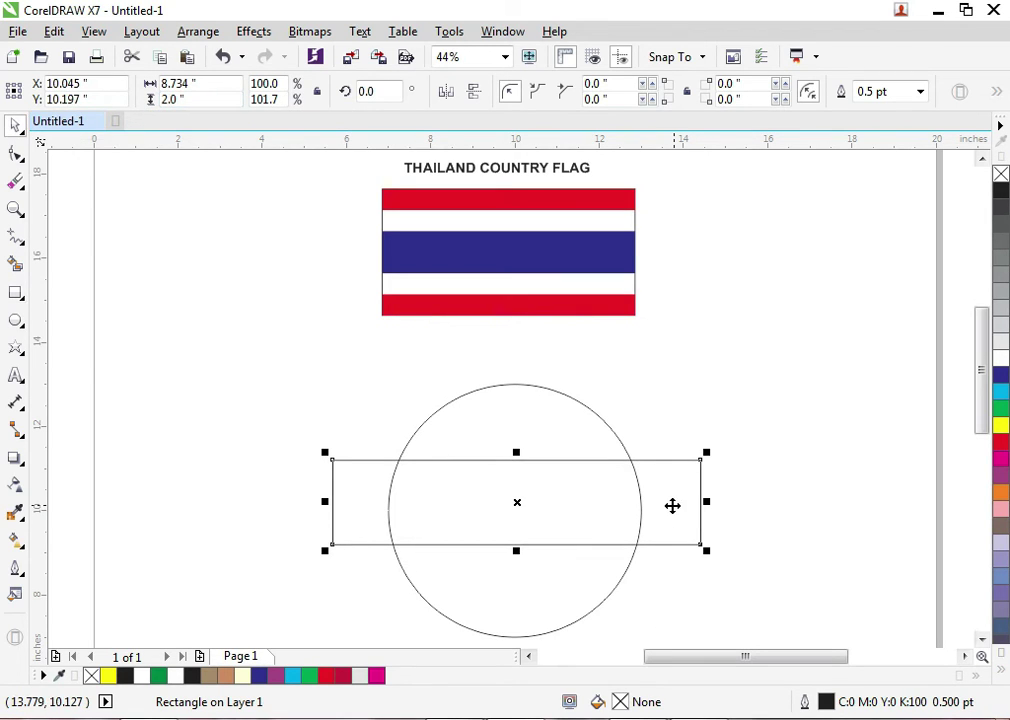
pyautogui.moveTo(671, 505); pyautogui.dragTo(665, 402)
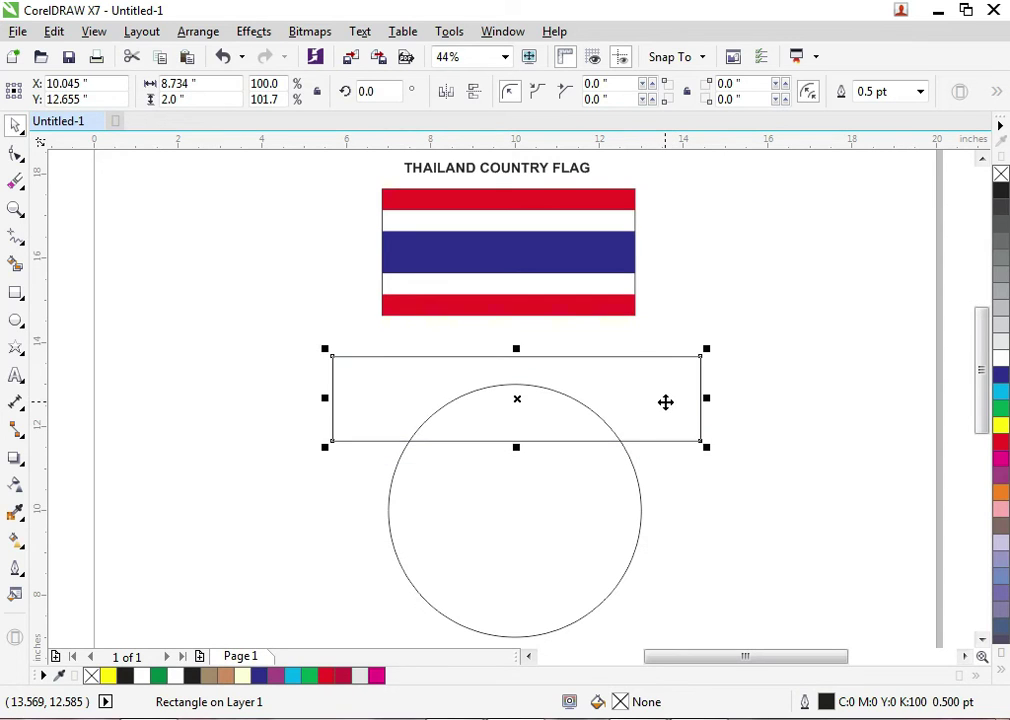
pyautogui.hotkey('ctrl', 'z')
pyautogui.hotkey('ctrl', 'z')
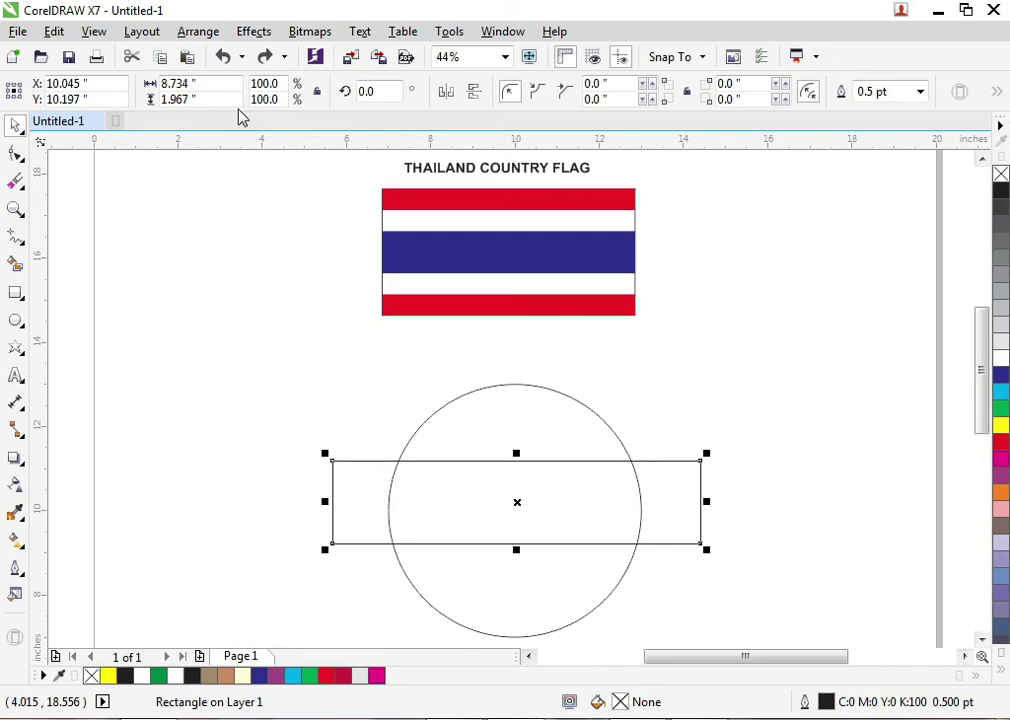
# Set the height of the rectangle across the circle to 2 inches
pyautogui.doubleClick(225, 99)
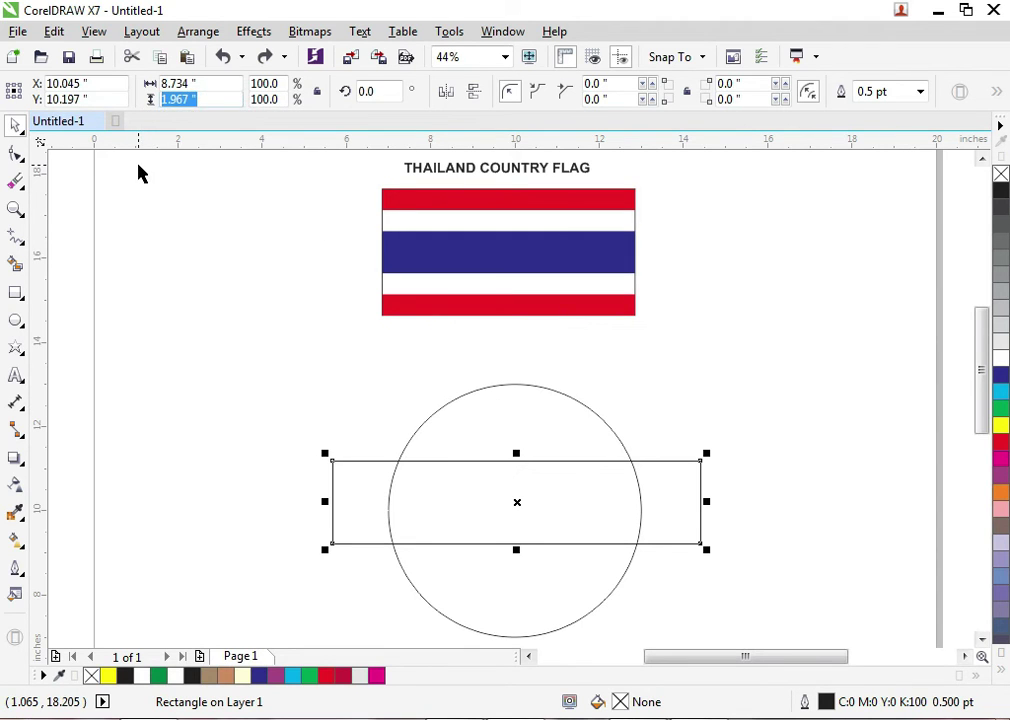
pyautogui.write('2')
pyautogui.press('Return')
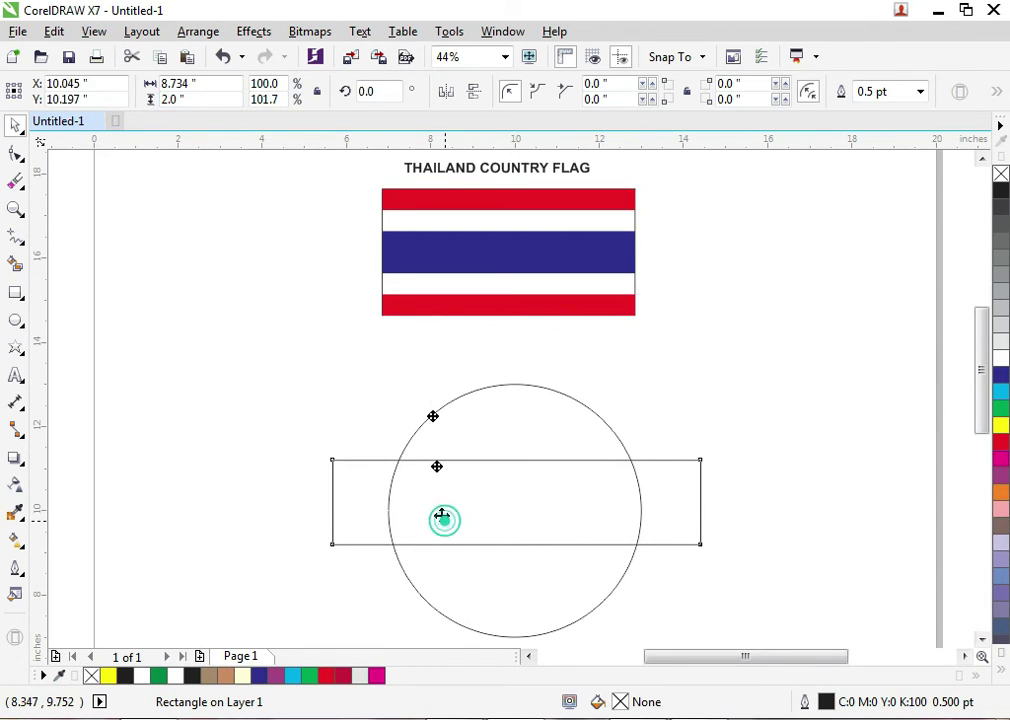
# Place a copy of the rectangle over the upper part of the circle and set its height to 1 inch
pyautogui.moveTo(444, 516); pyautogui.dragTo(427, 385)
pyautogui.click(215, 89)
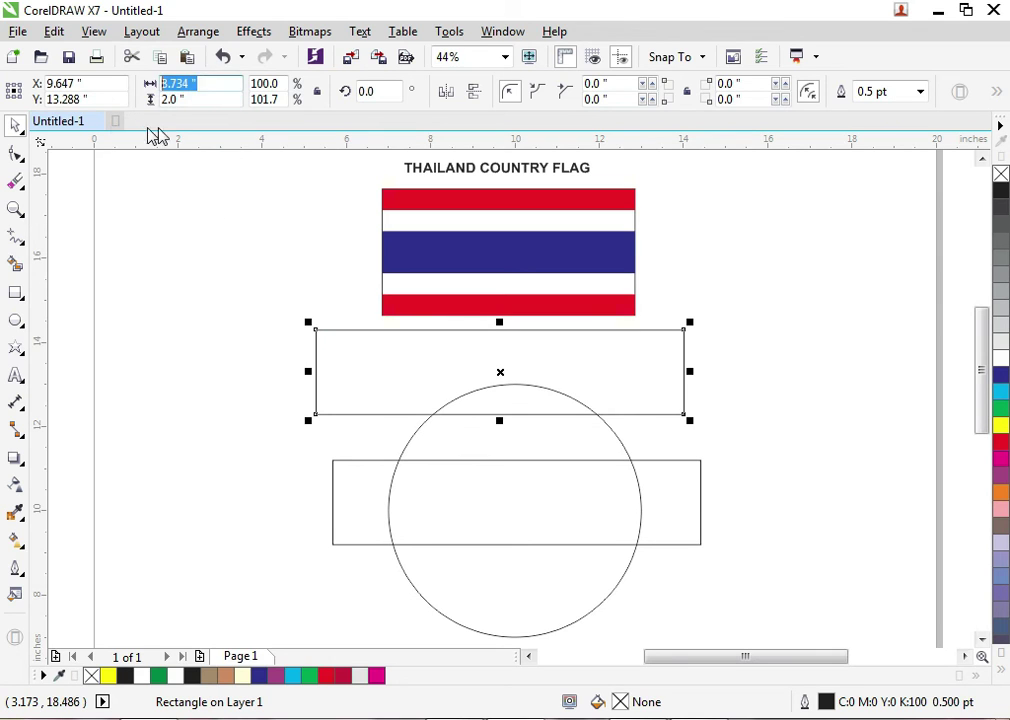
pyautogui.press('Tab')
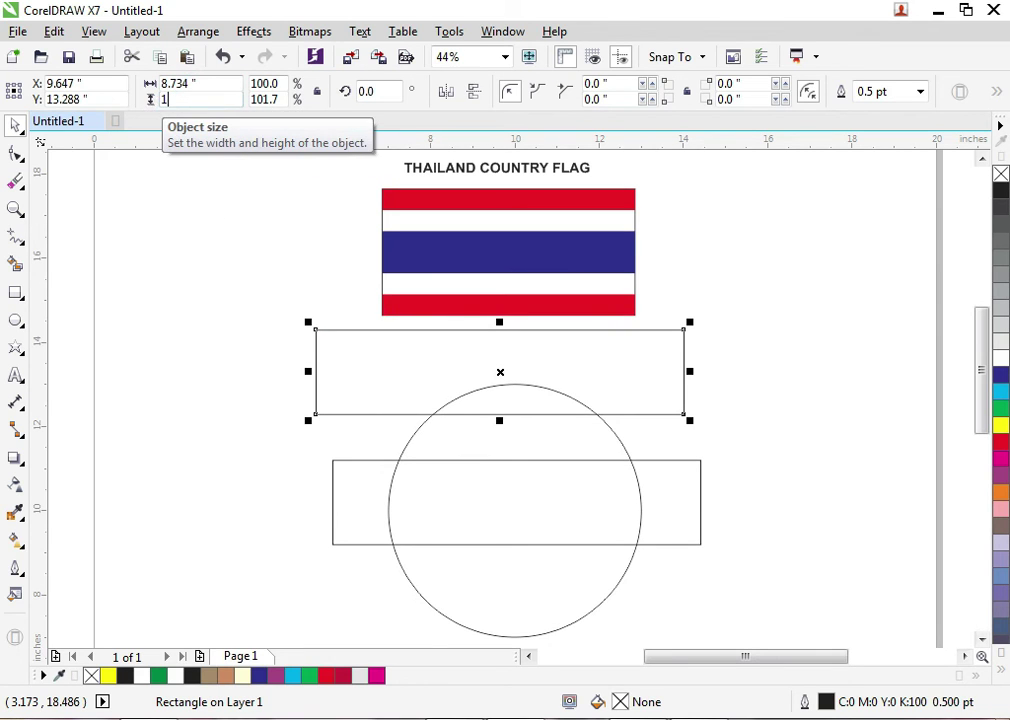
pyautogui.press('Return')
# Copy the 1-inch strip to the lower part of the circle and align its bottom edge with the circle's bottom
pyautogui.moveTo(600, 388); pyautogui.dragTo(602, 602)
pyautogui.keyDown('shift'); pyautogui.click(549, 430); pyautogui.keyUp('shift')
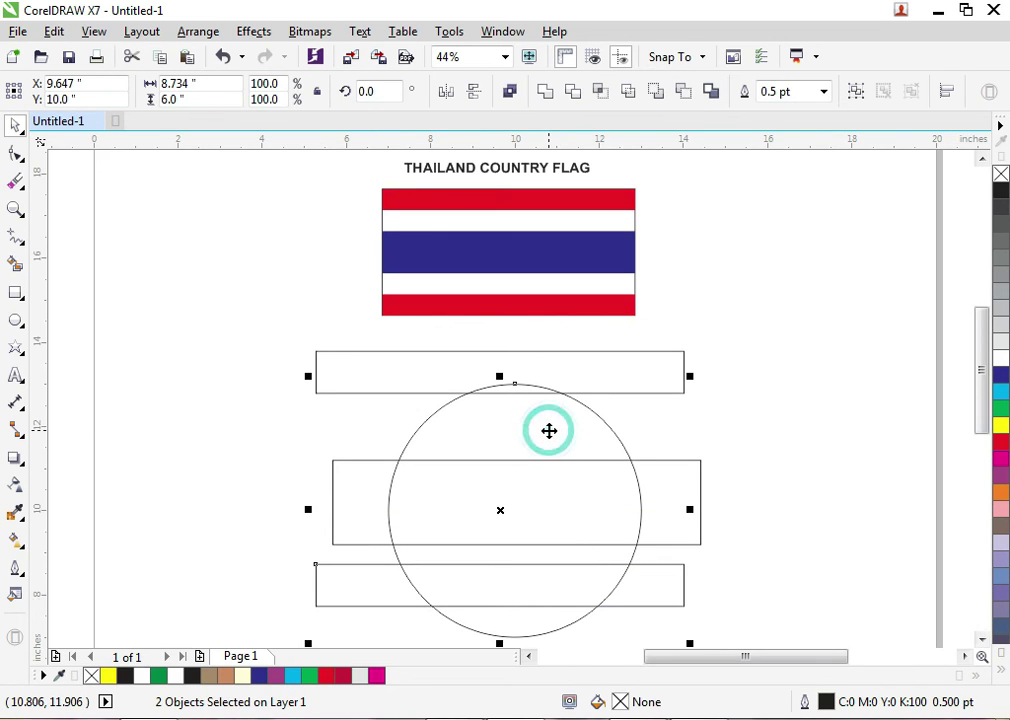
pyautogui.click(649, 399)
# Align the upper 1-inch strip's top edge with the top of the circle
pyautogui.click(644, 387)
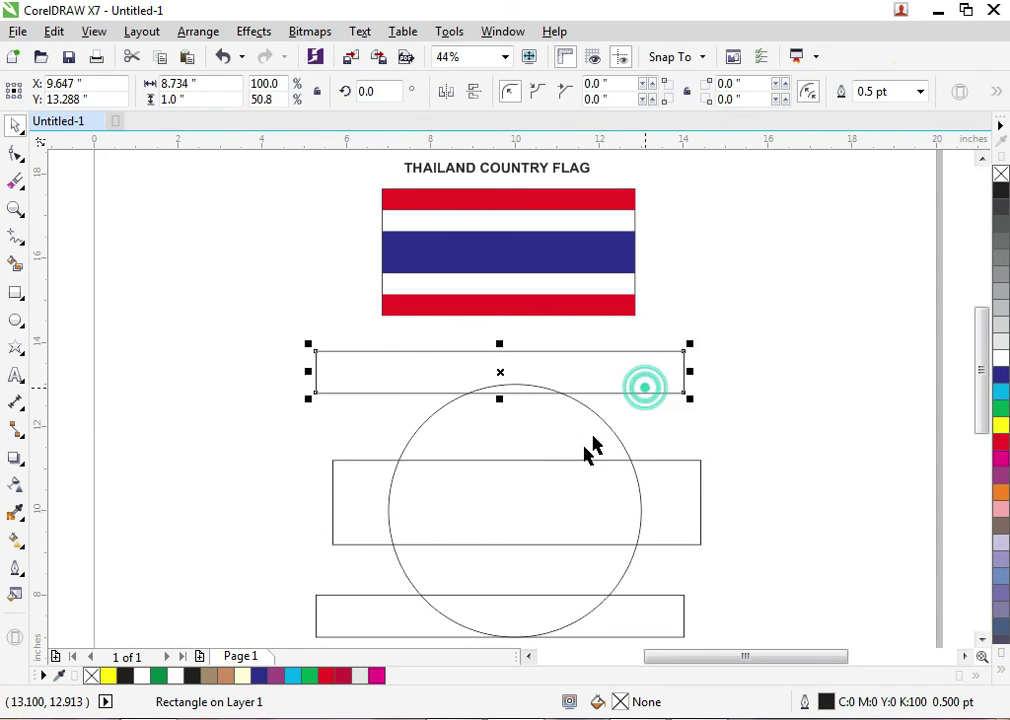
pyautogui.keyDown('shift'); pyautogui.click(543, 467); pyautogui.keyUp('shift')
pyautogui.keyDown('shift'); pyautogui.click(568, 494); pyautogui.keyUp('shift')
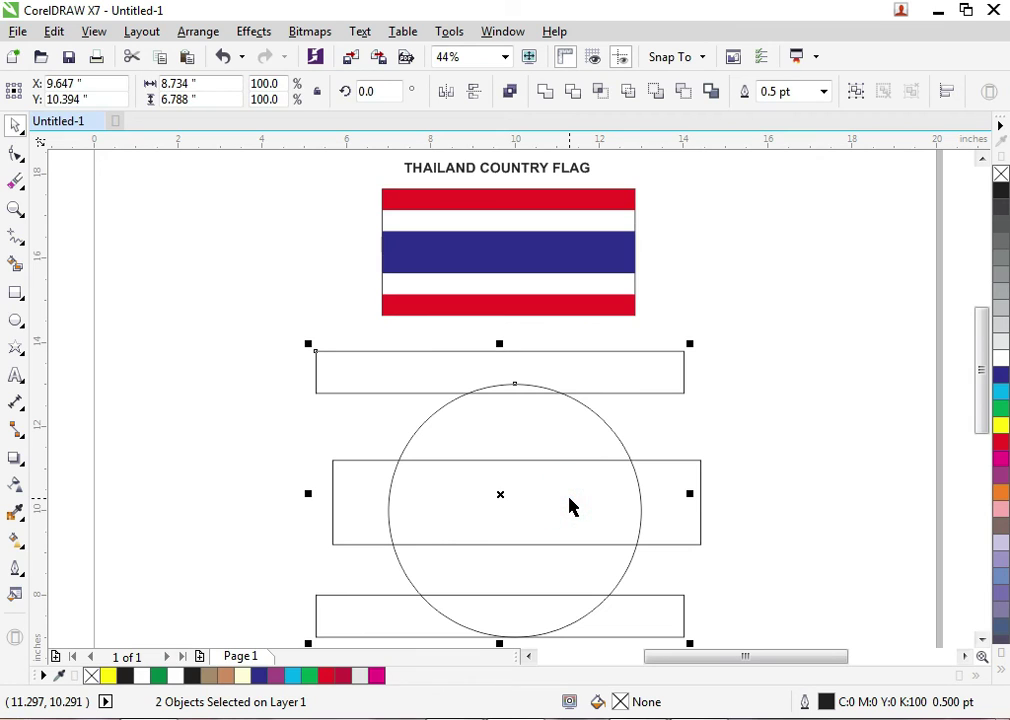
pyautogui.press('t')
pyautogui.click(810, 424)
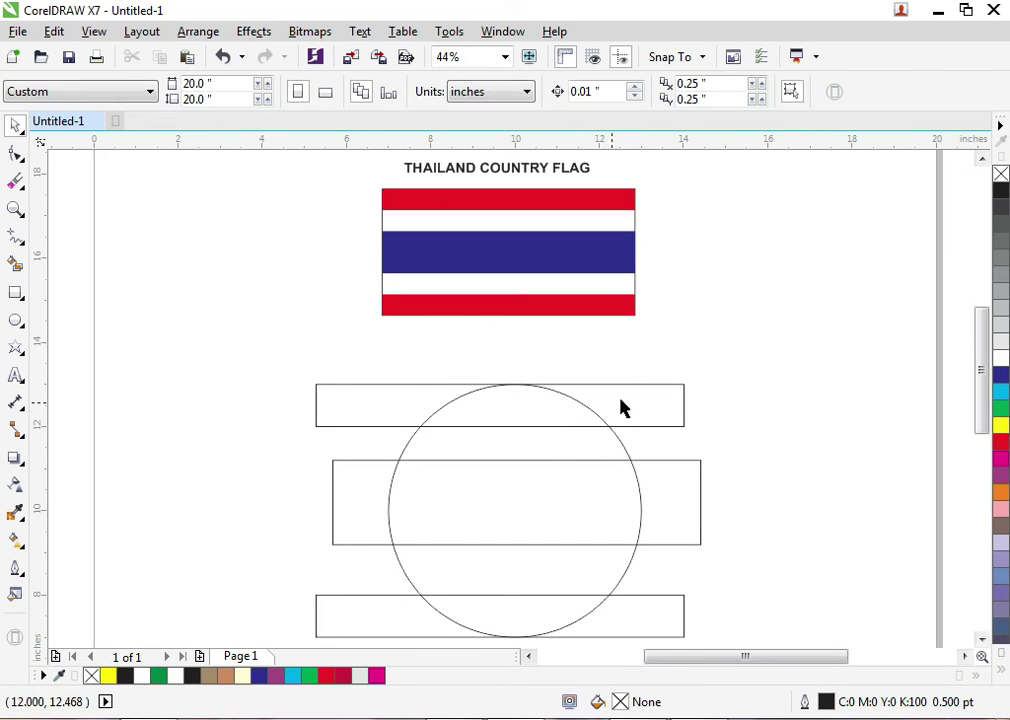
# Fill the two 1-inch strips over the circle with red and the 2-inch middle strip with blue
pyautogui.click(666, 420)
pyautogui.keyDown('shift'); pyautogui.click(656, 600); pyautogui.keyUp('shift')
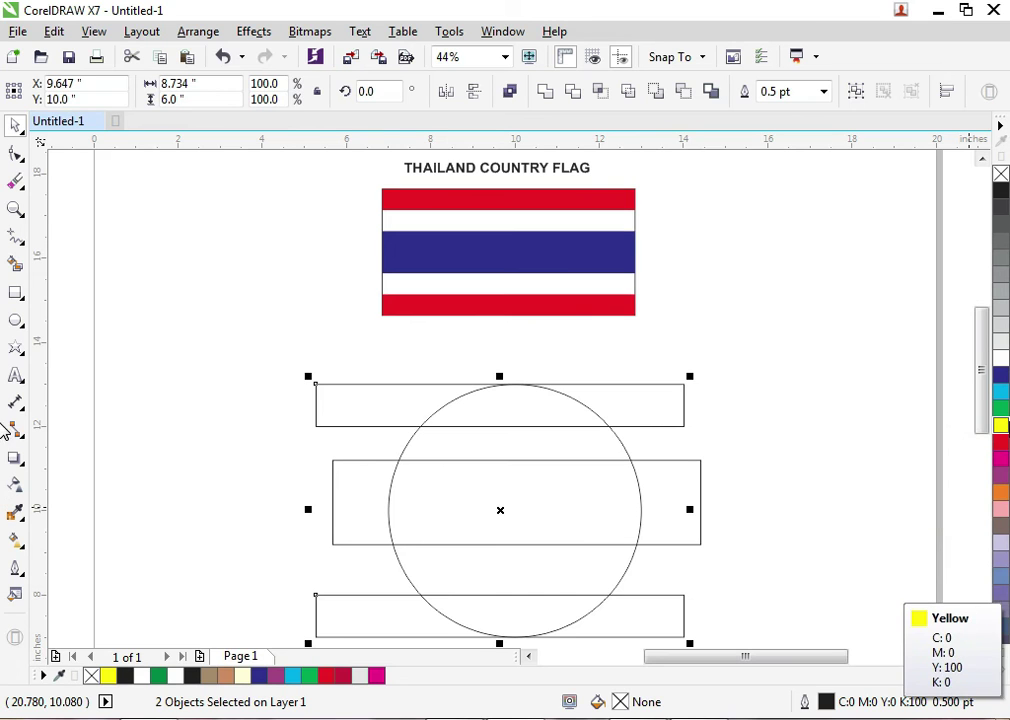
pyautogui.click(1001, 441)
pyautogui.click(829, 460)
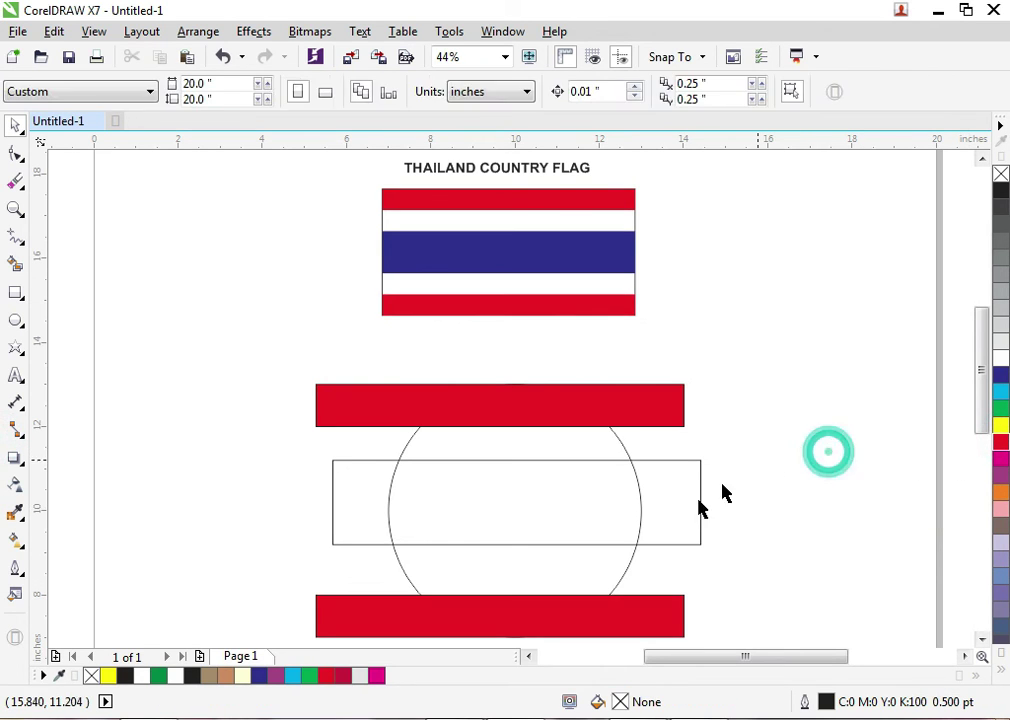
pyautogui.click(699, 504)
pyautogui.click(1001, 374)
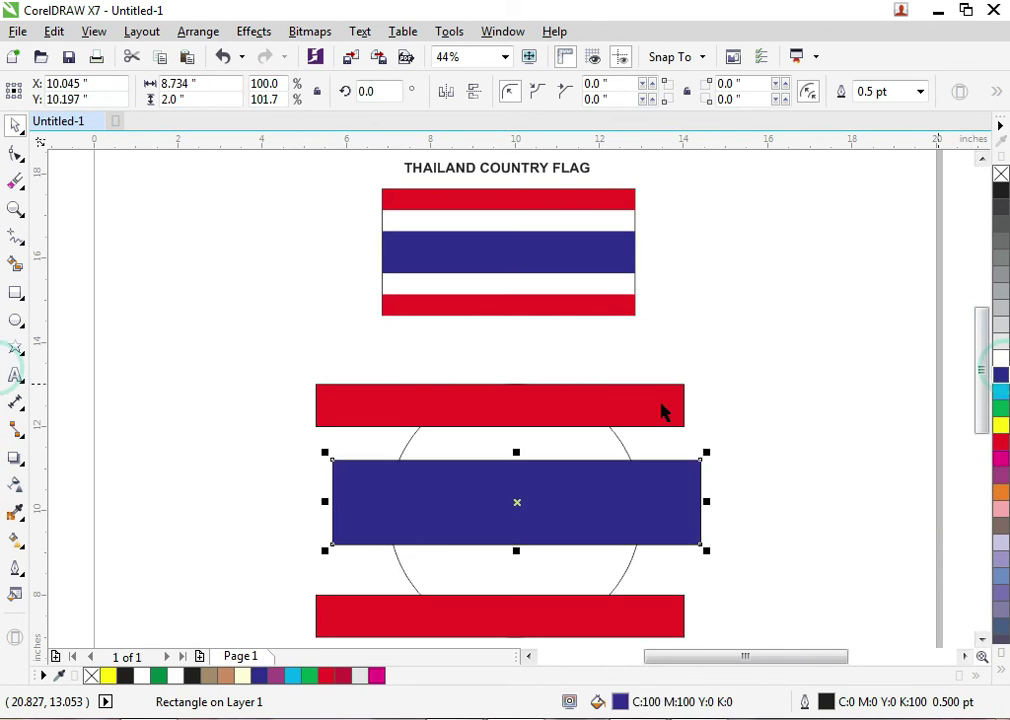
# PowerClip the two red strips and the blue strip inside the circle
pyautogui.click(649, 406)
pyautogui.keyDown('shift'); pyautogui.click(665, 513); pyautogui.keyUp('shift')
pyautogui.keyDown('shift'); pyautogui.click(653, 610); pyautogui.keyUp('shift')
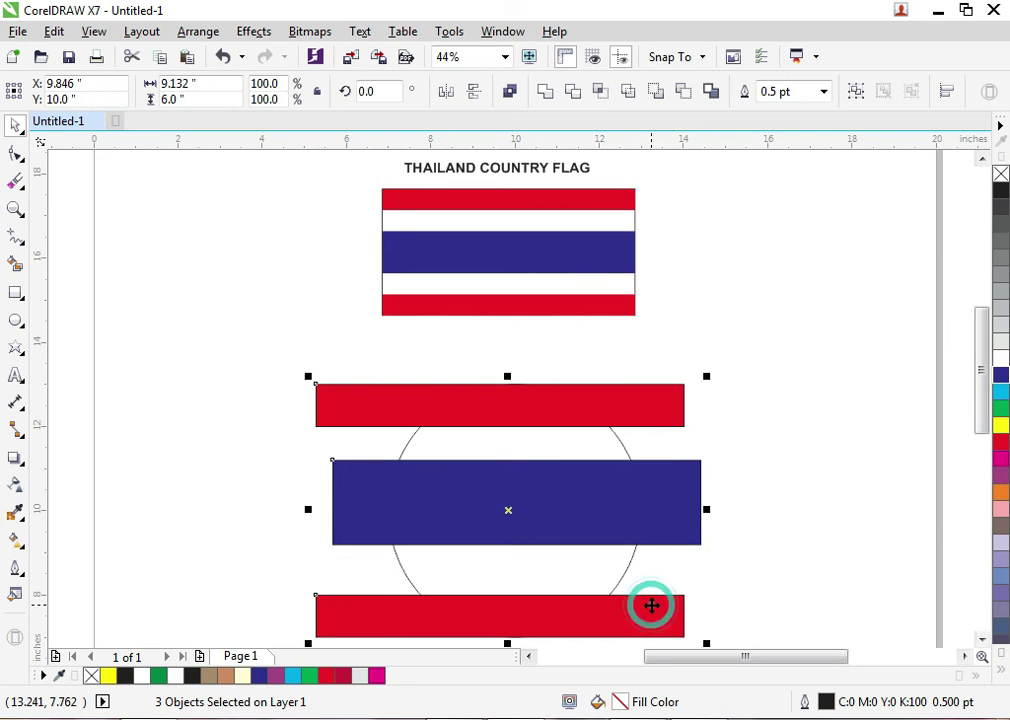
pyautogui.hotkey('alt', 'c')
pyautogui.press('w')
pyautogui.press('Return')
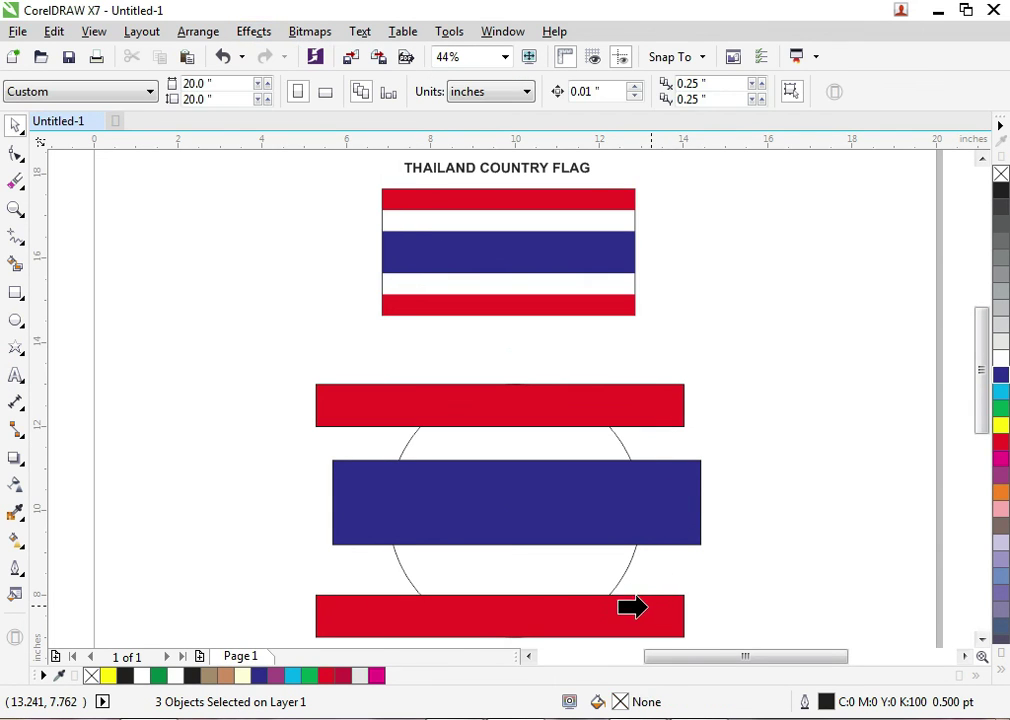
pyautogui.click(540, 571)
pyautogui.click(807, 453)
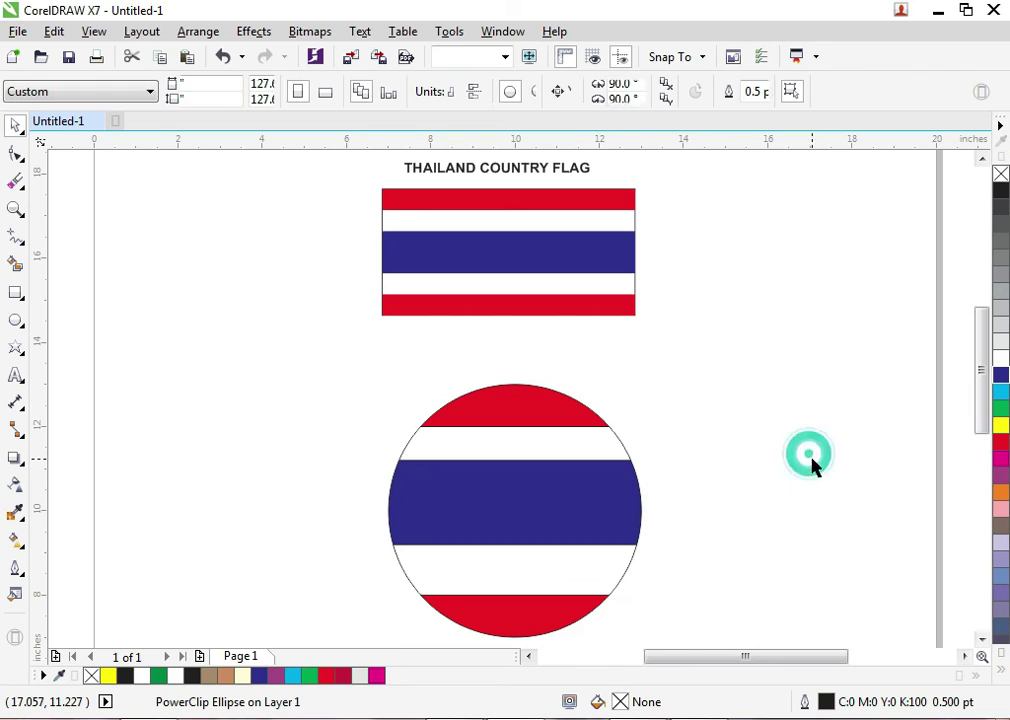
# Move the four rectangular flag pieces, without the title, beside the circular flag and group them
pyautogui.click(555, 300)
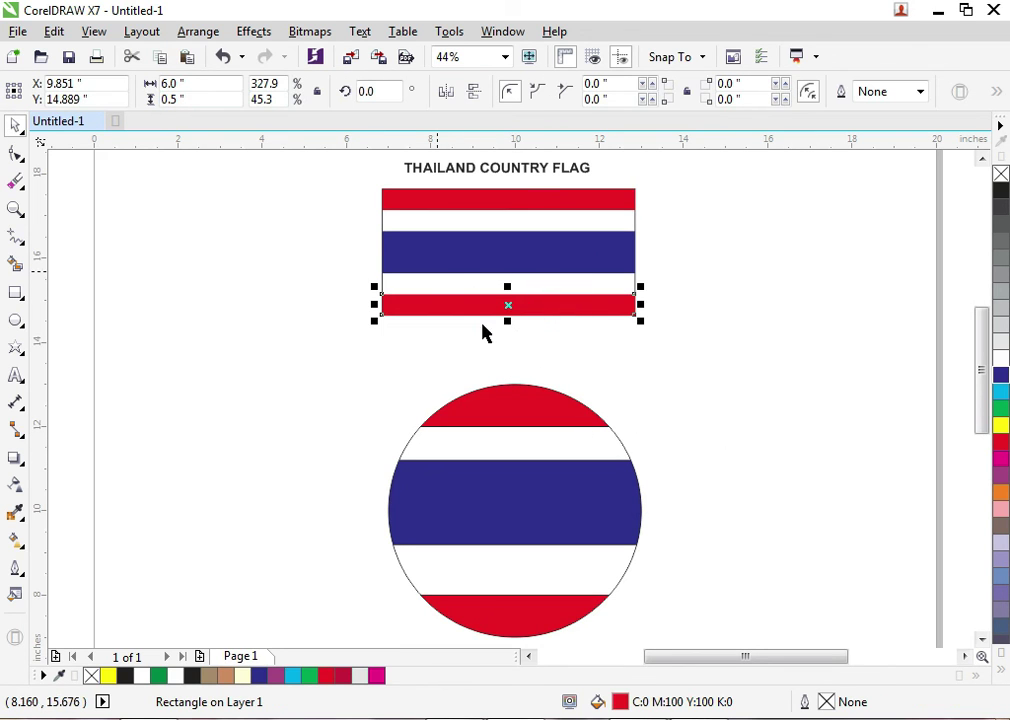
pyautogui.moveTo(682, 340); pyautogui.dragTo(345, 170)
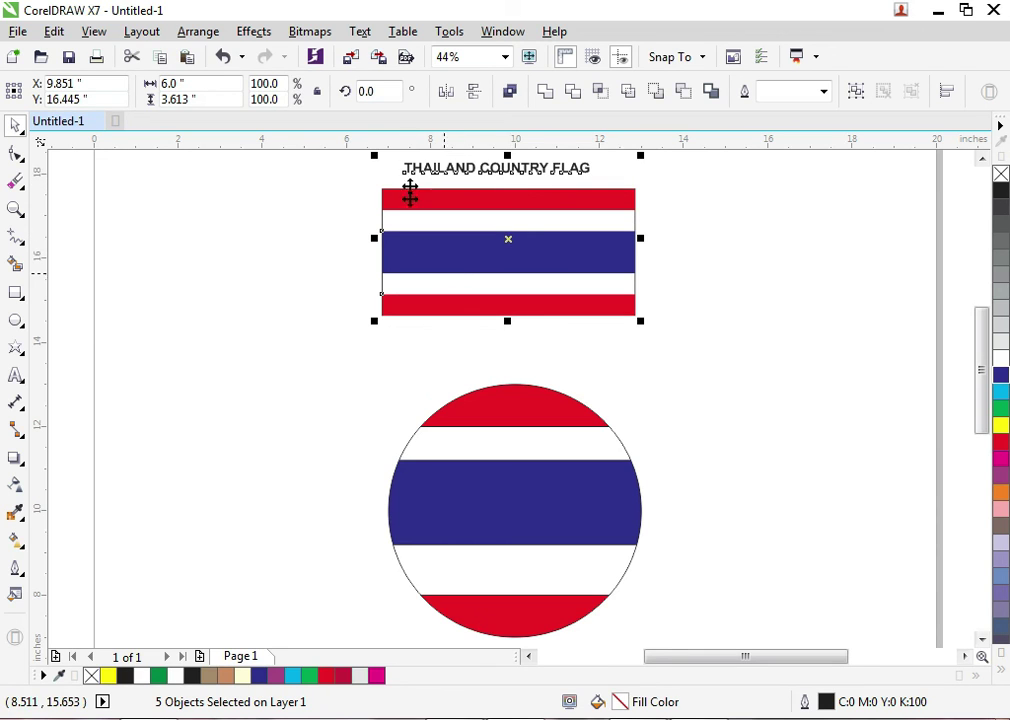
pyautogui.keyDown('shift'); pyautogui.click(447, 170); pyautogui.keyUp('shift')
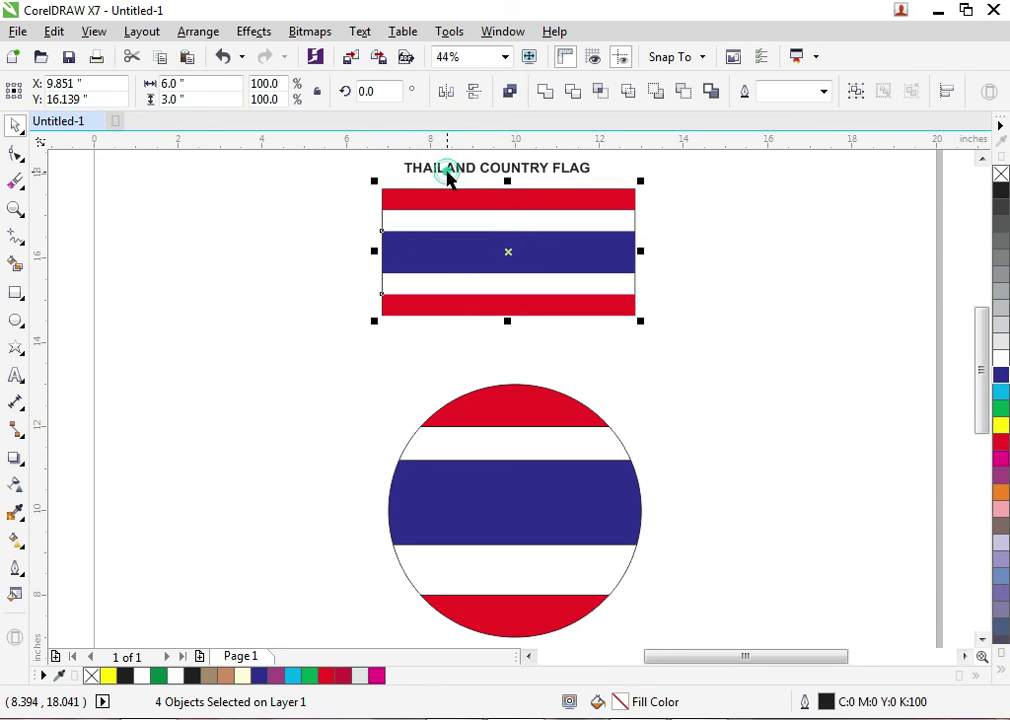
pyautogui.moveTo(522, 252); pyautogui.dragTo(265, 454)
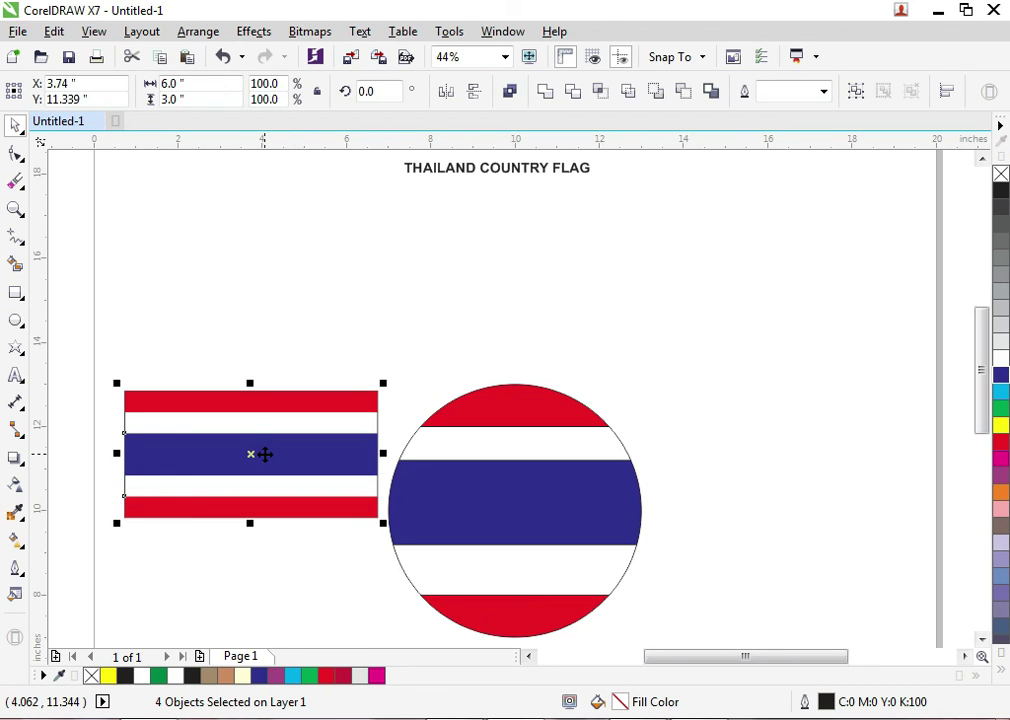
pyautogui.hotkey('ctrl', 'g')
# Space the two flags apart below the title, with the circular flag to the right of the grouped rectangular one
pyautogui.hscroll(-2, 265, 454)
pyautogui.moveTo(622, 578); pyautogui.dragTo(818, 486)
pyautogui.moveTo(355, 481); pyautogui.dragTo(460, 460)
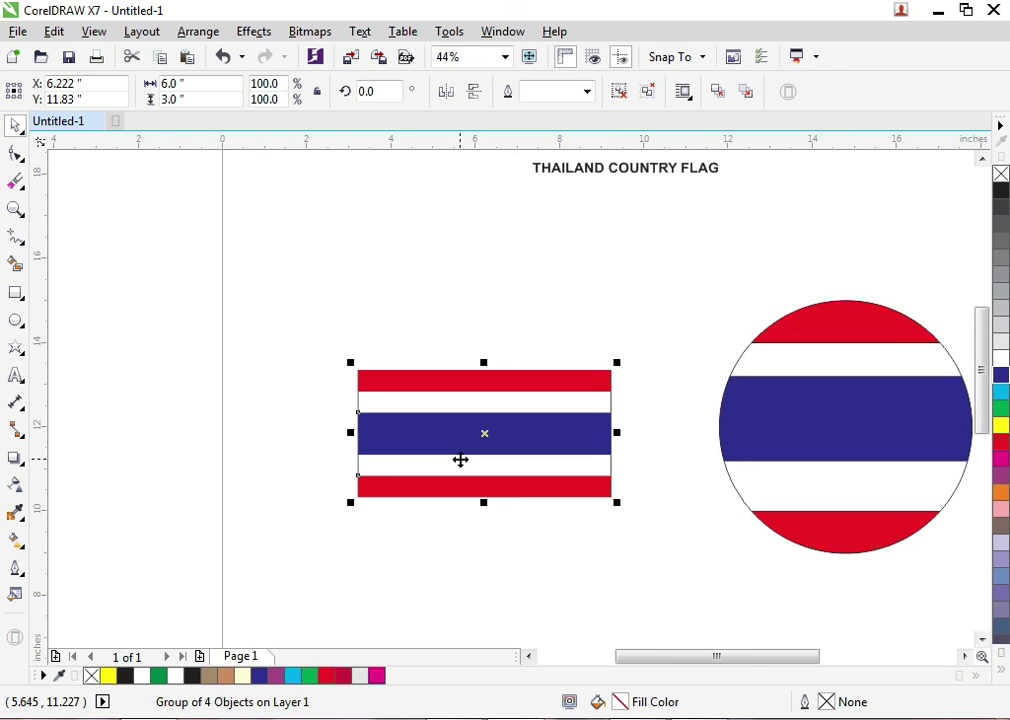
pyautogui.scroll(1, 460, 460)
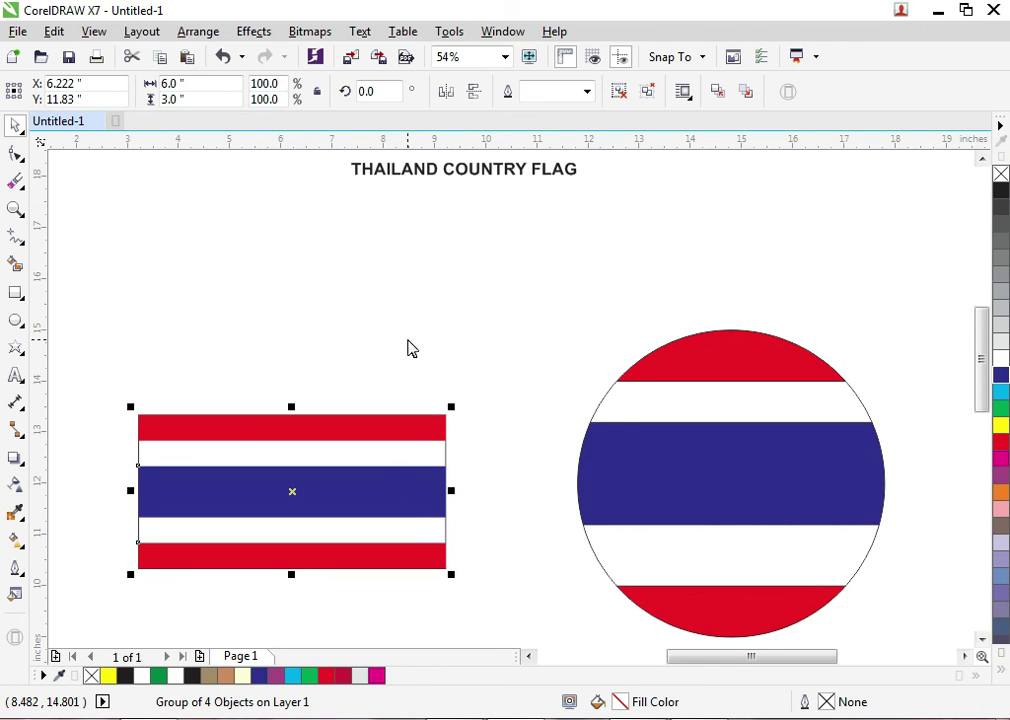